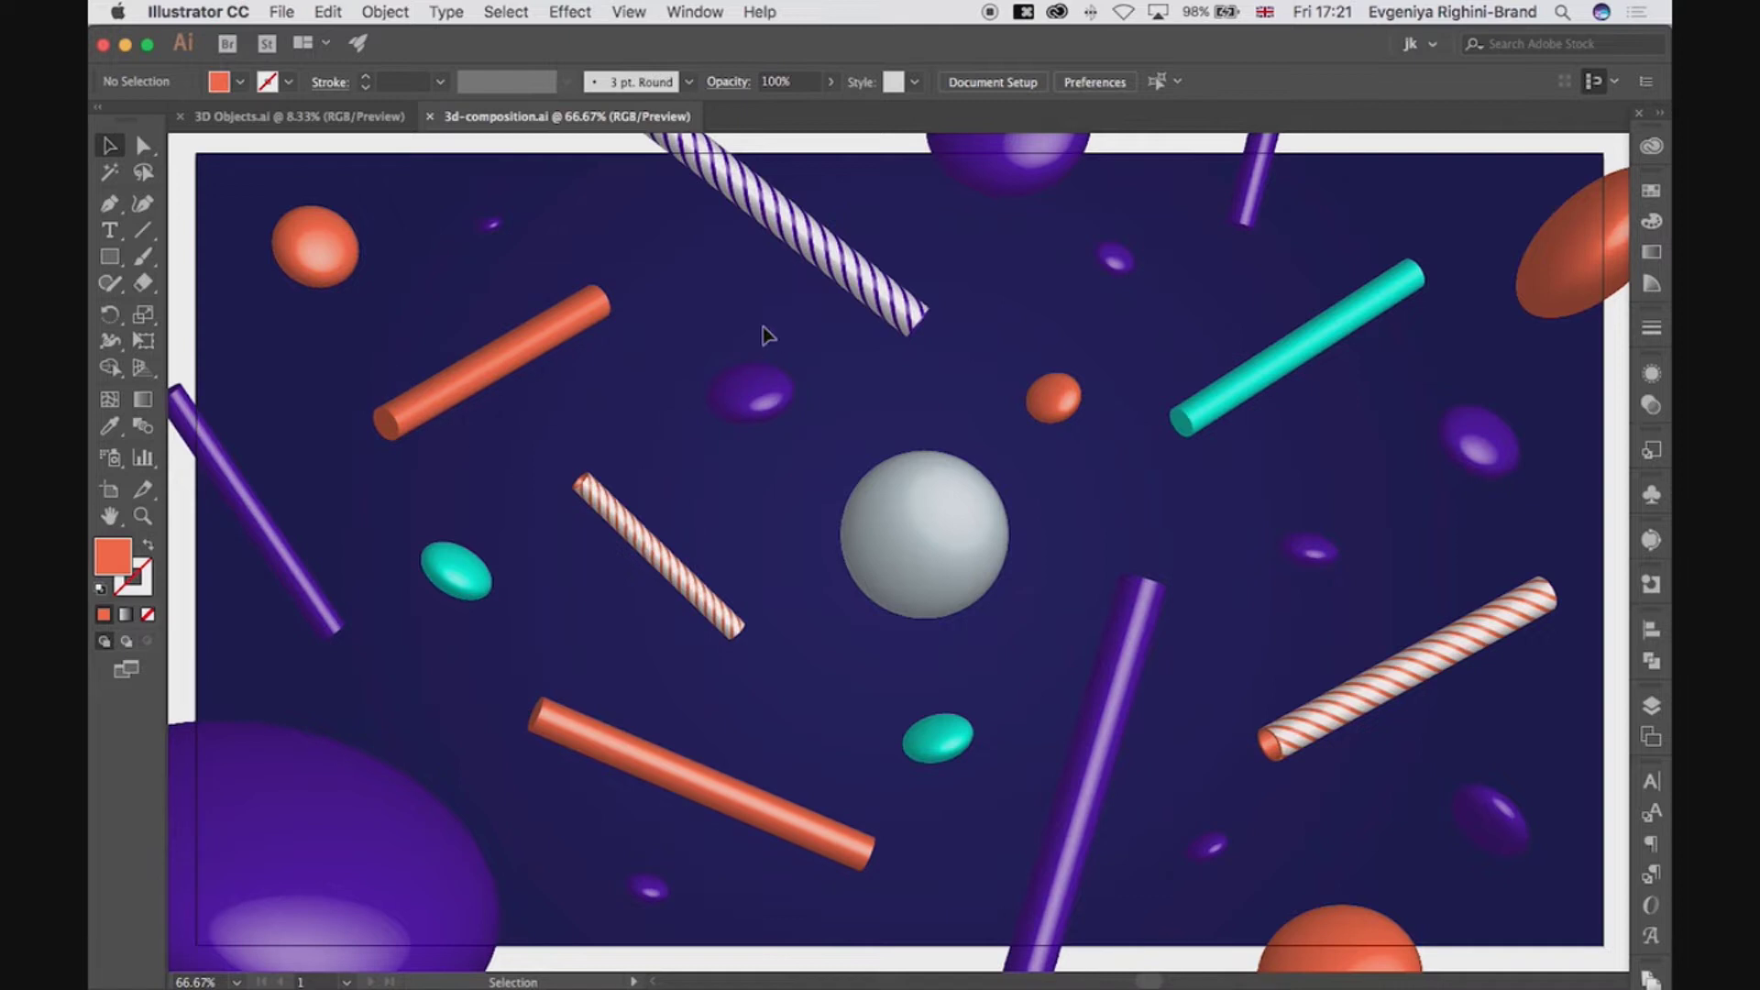
Rotate the upper orange cylinder's 3D extrusion to -45°, 42°, -20° with live preview on
click(553, 341)
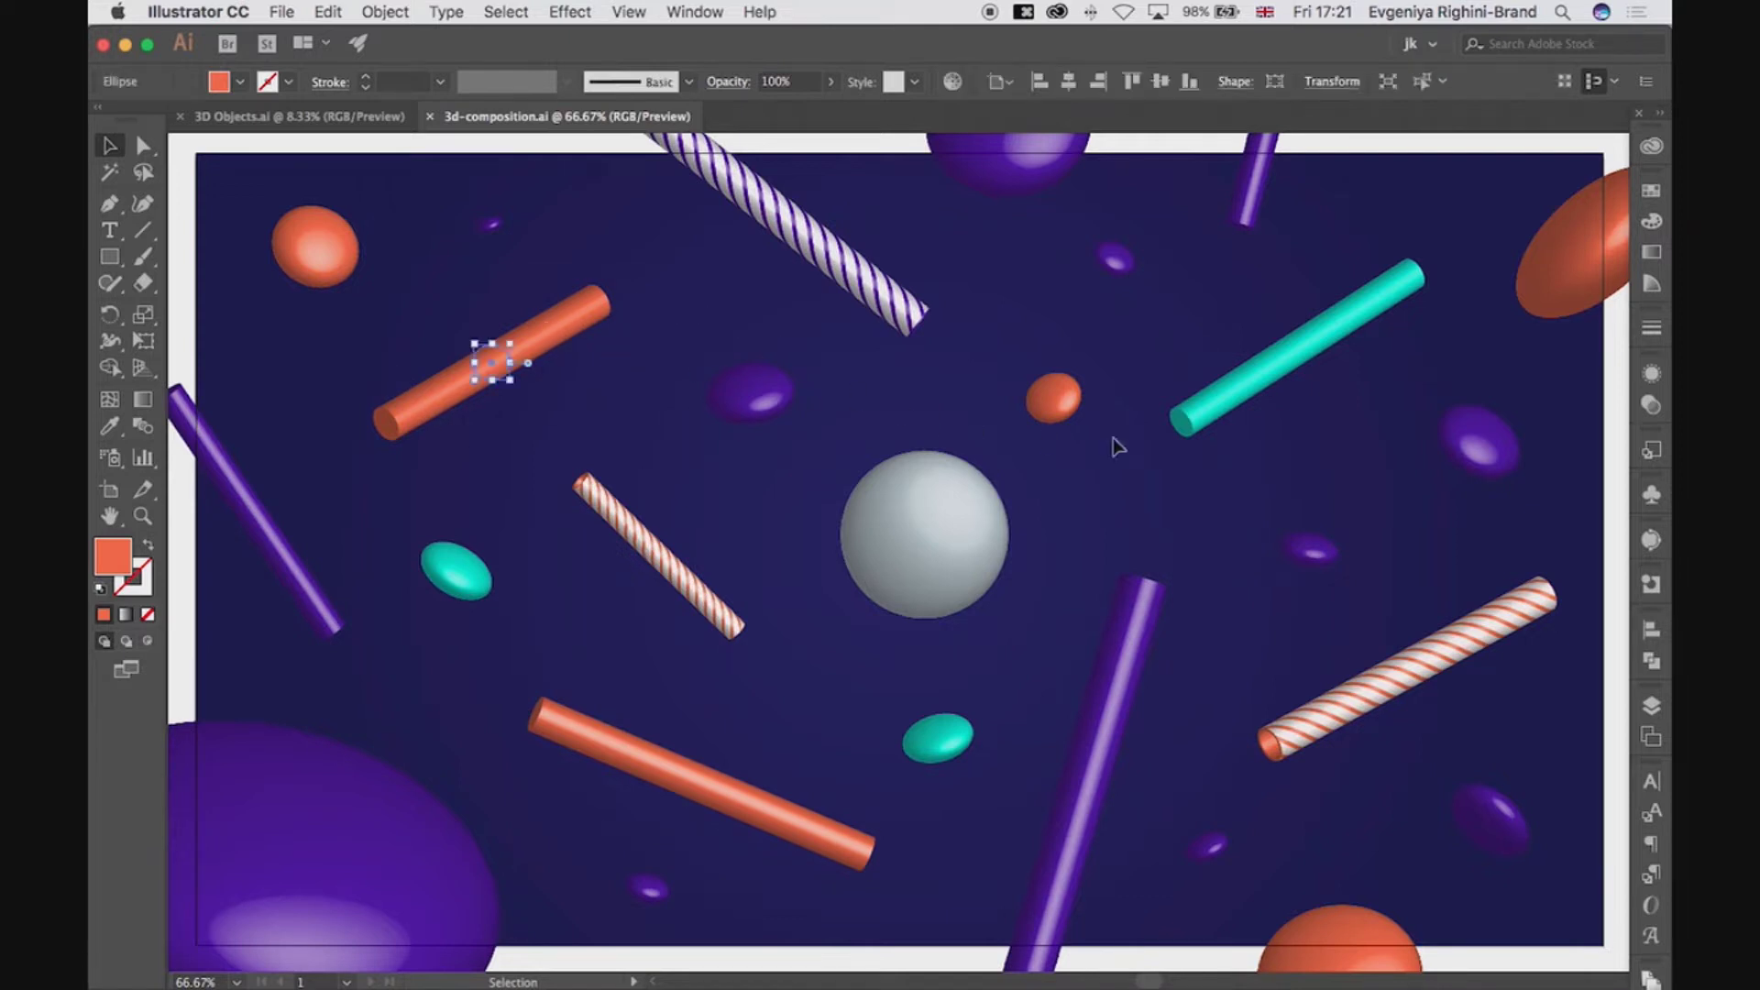
click(1657, 376)
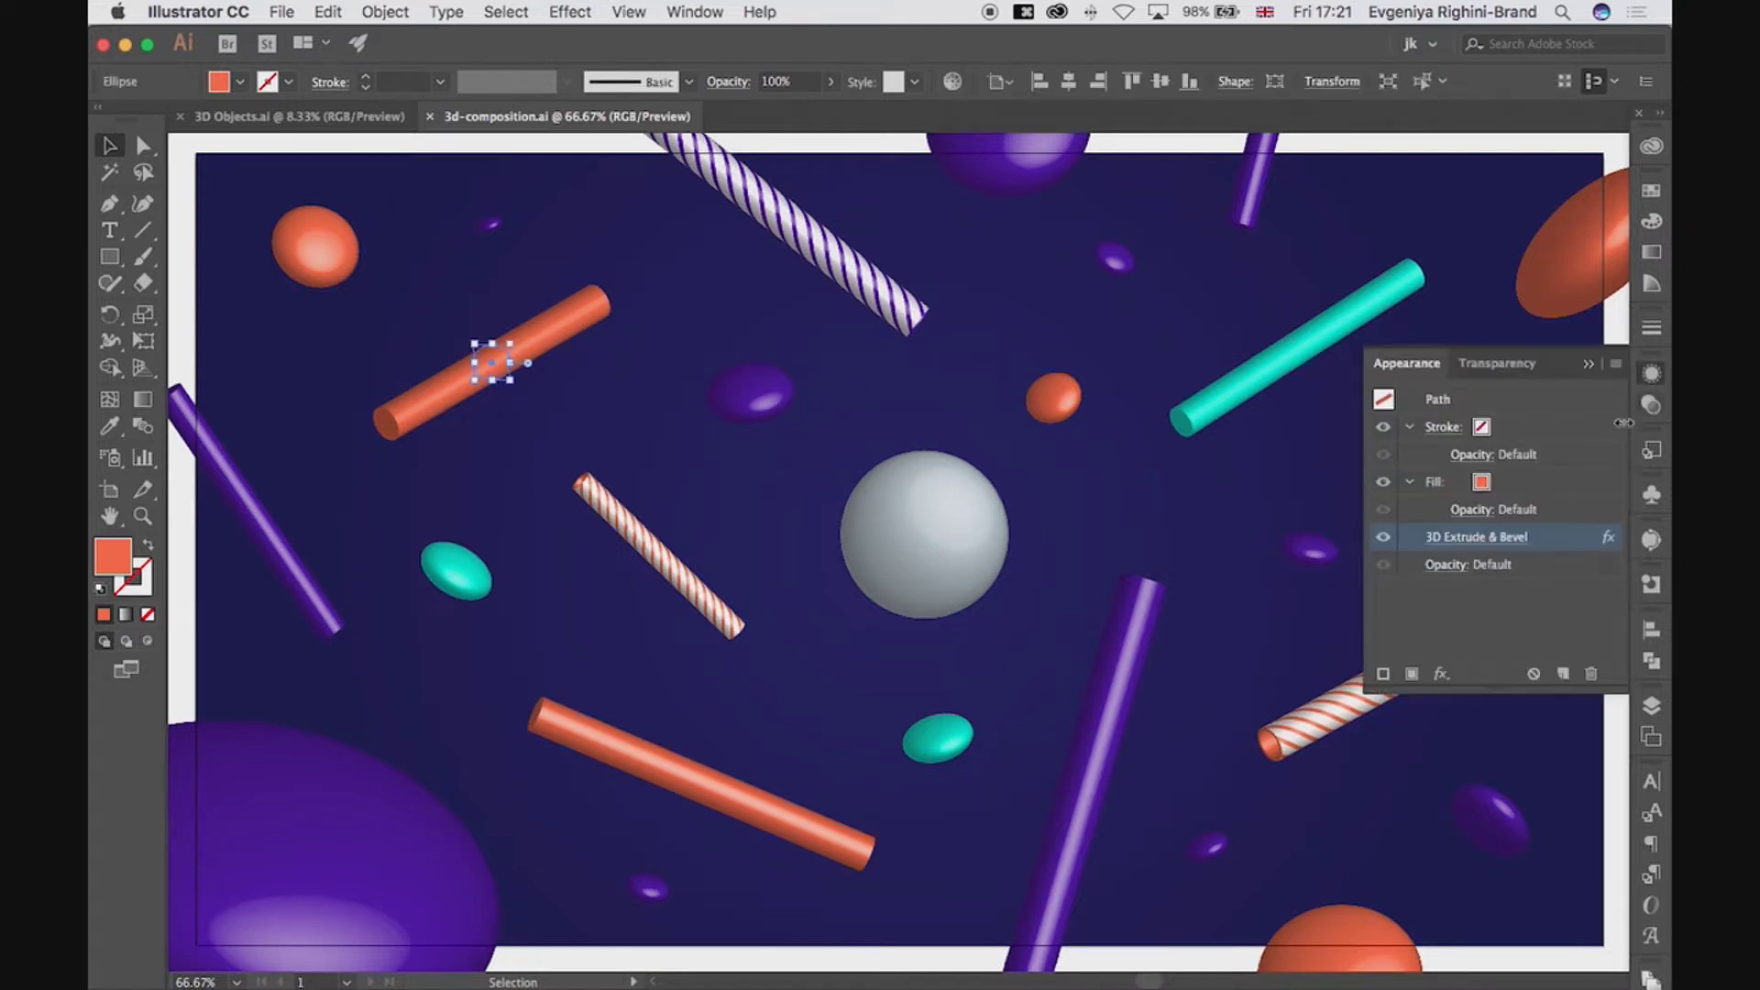
click(1514, 540)
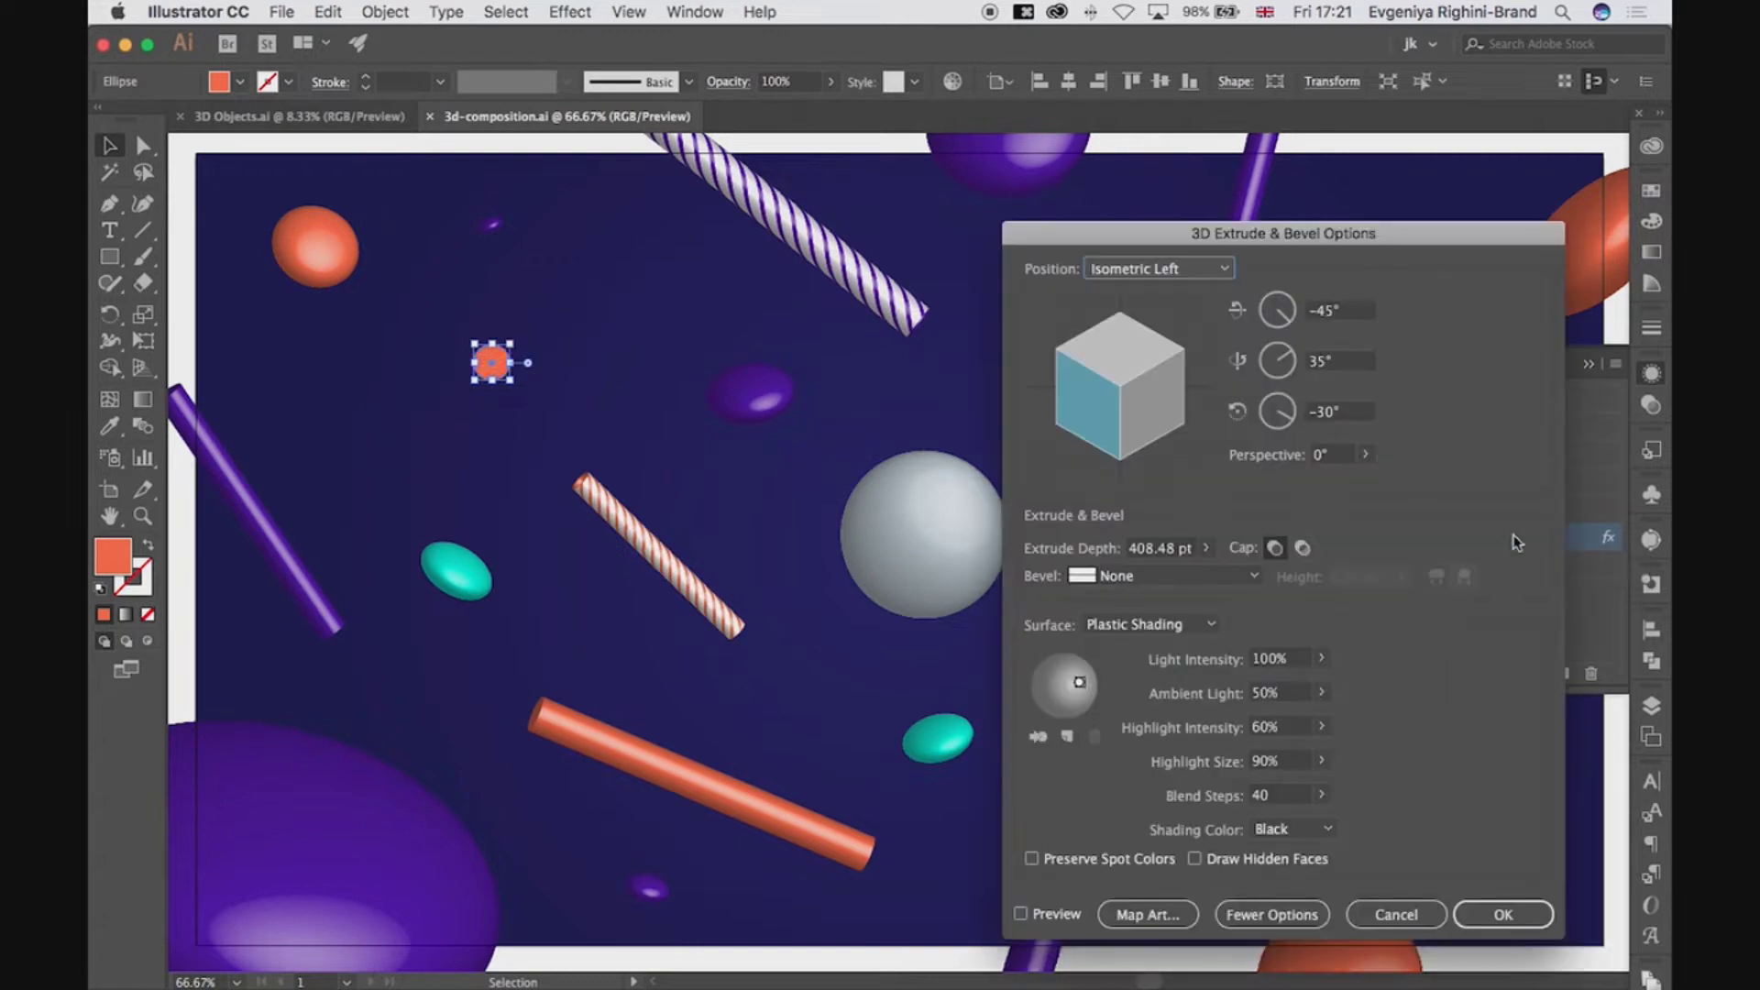
click(1056, 914)
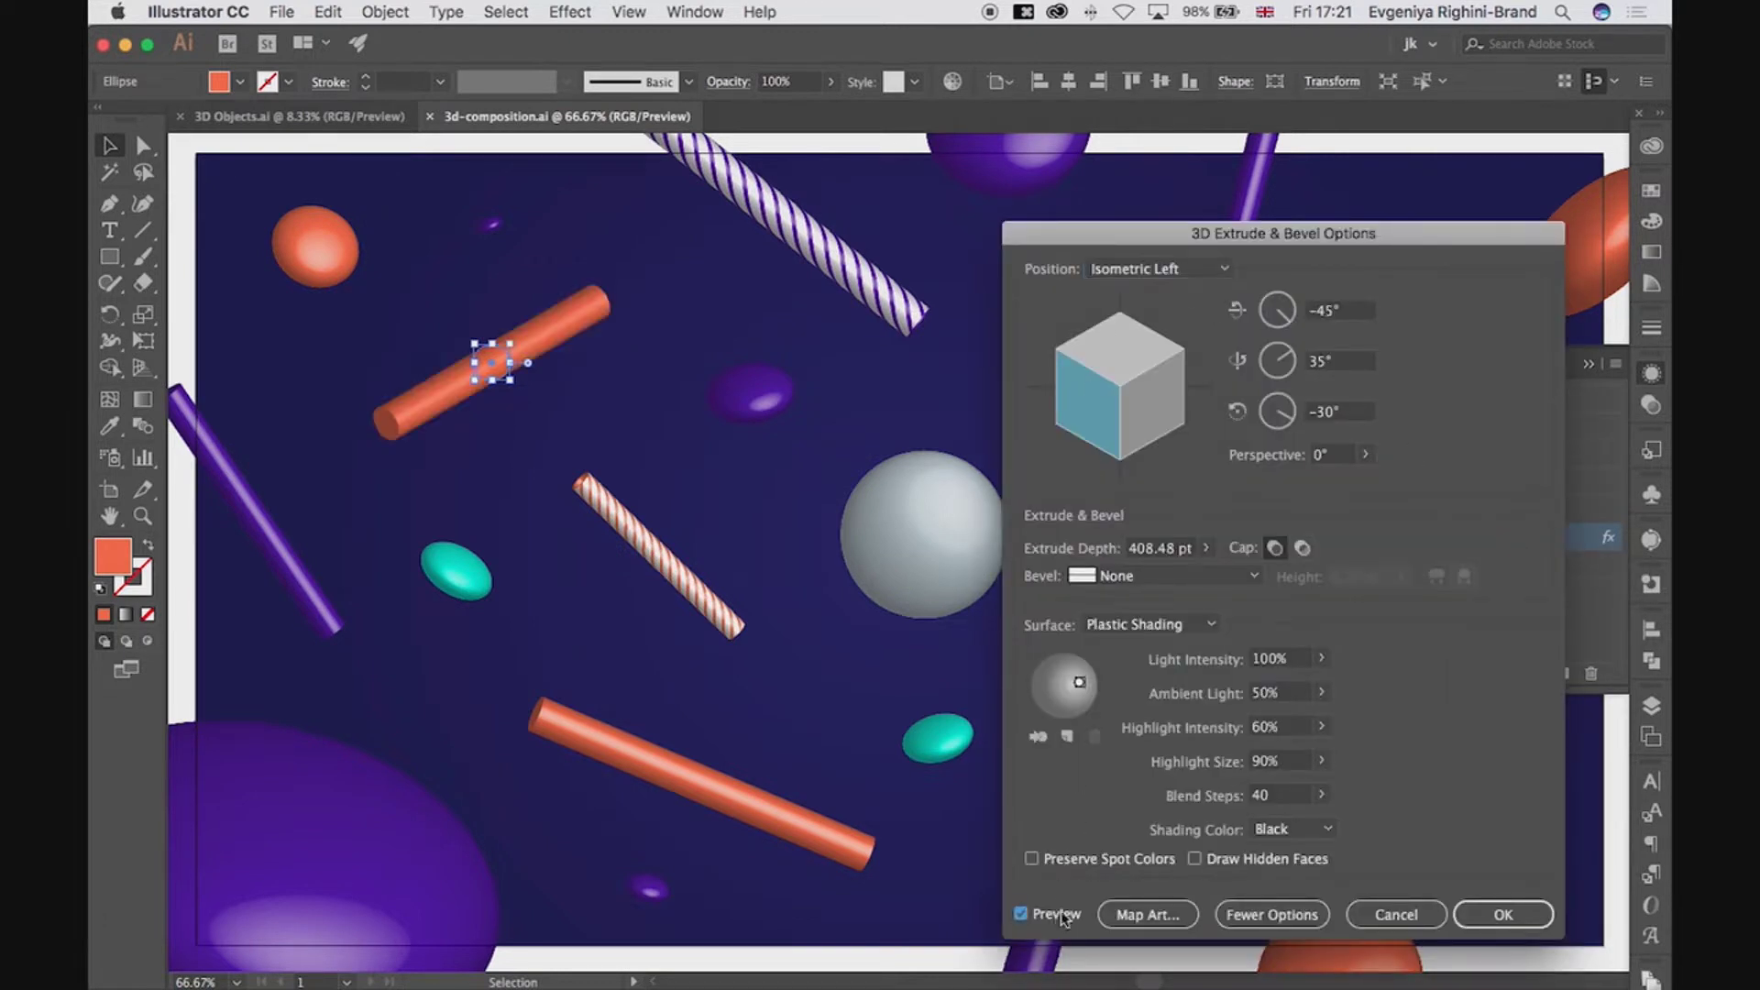
drag(1132, 394, 1130, 329)
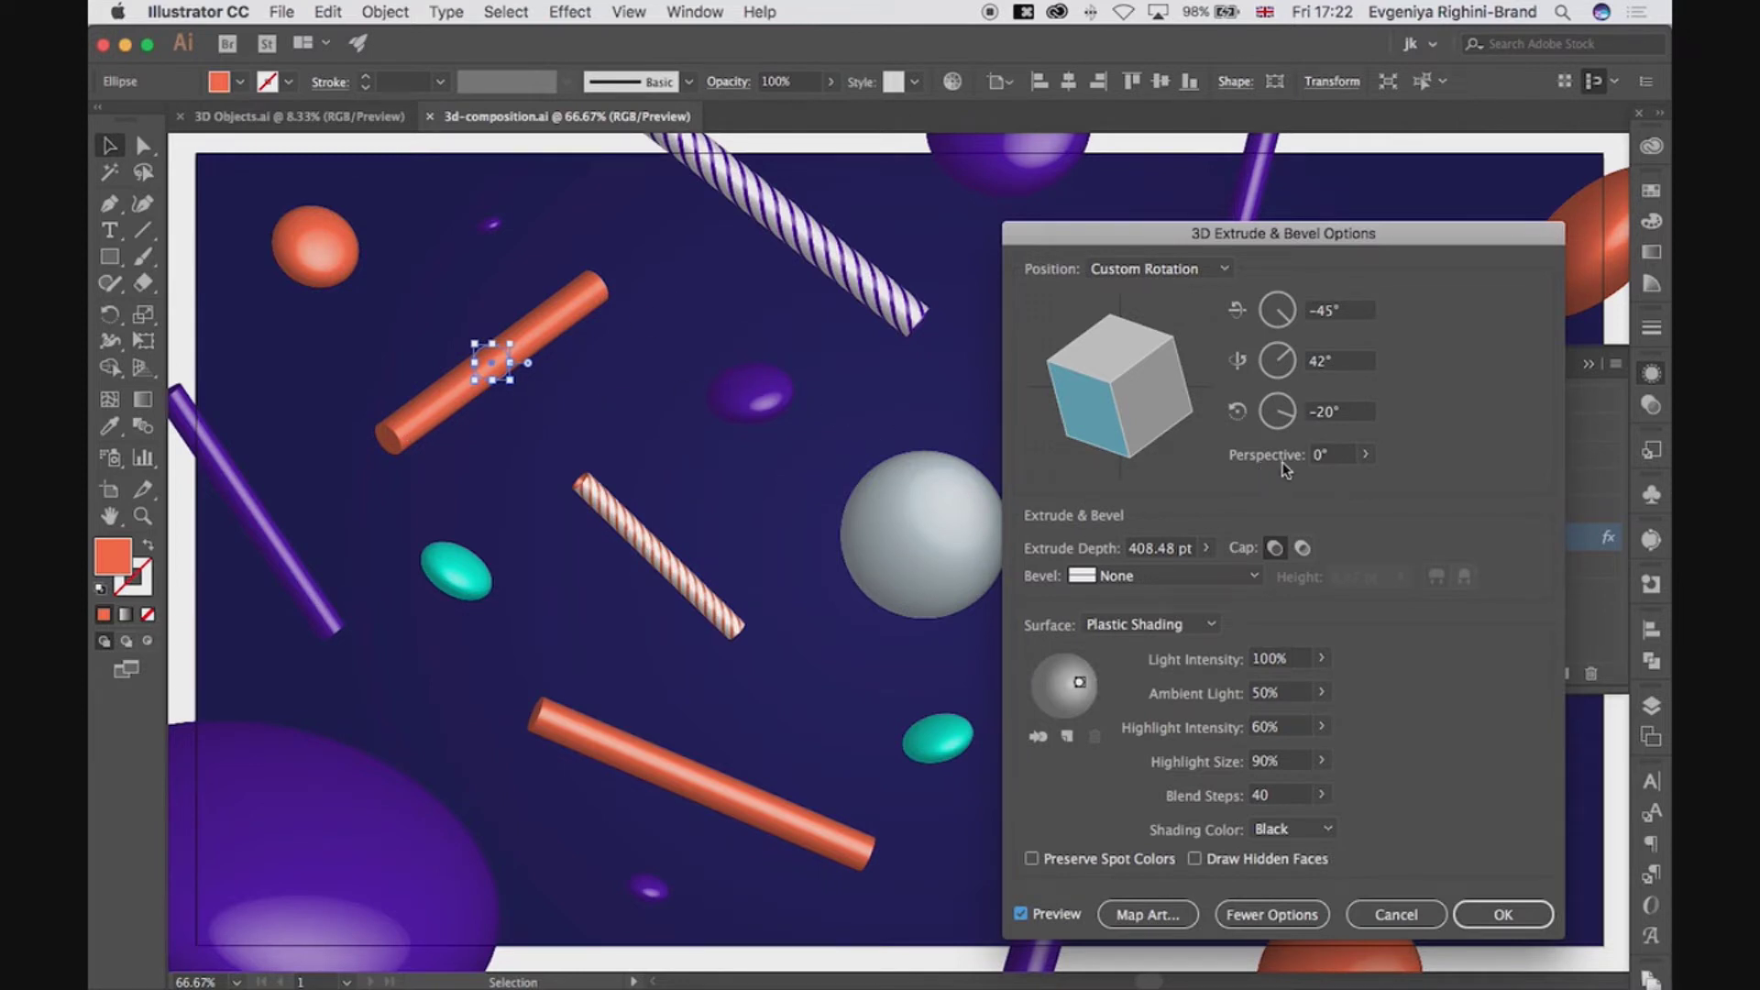
Try perspective at 72° then 36° on the cylinder, then close the 3D options without keeping changes
click(1365, 454)
click(1318, 483)
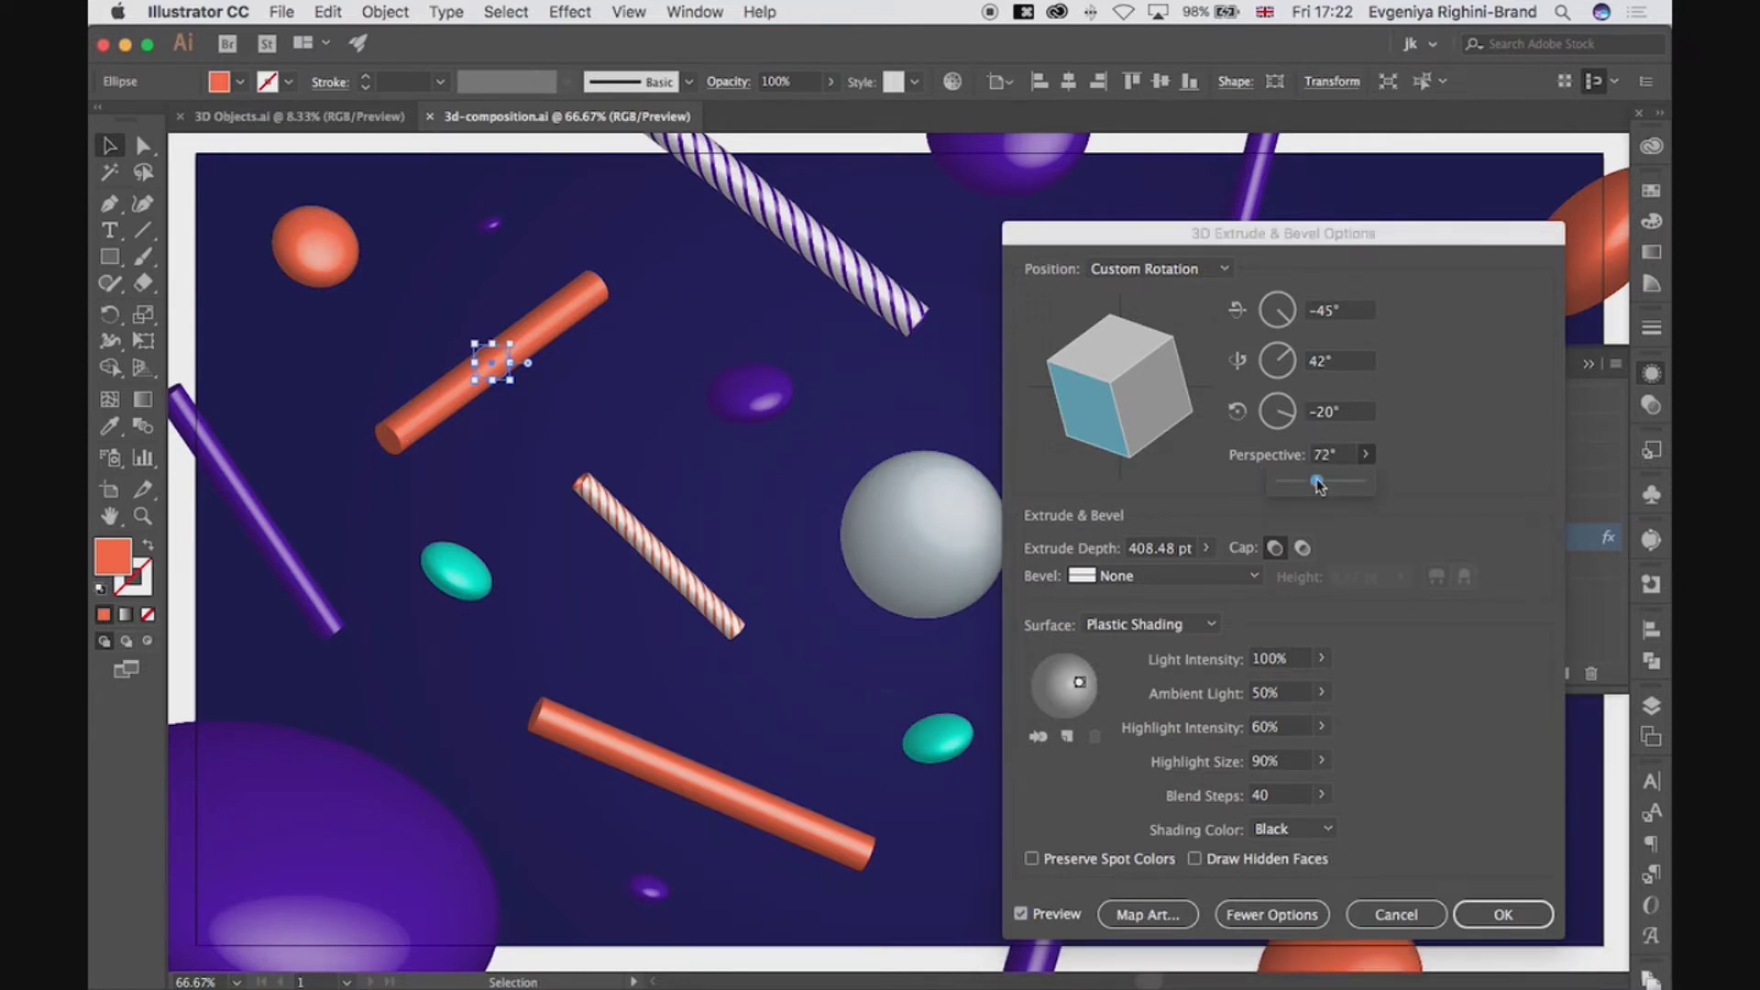
mouse_move(1333, 486)
mouse_down()
mouse_move(1289, 486)
mouse_move(1327, 482)
mouse_up()
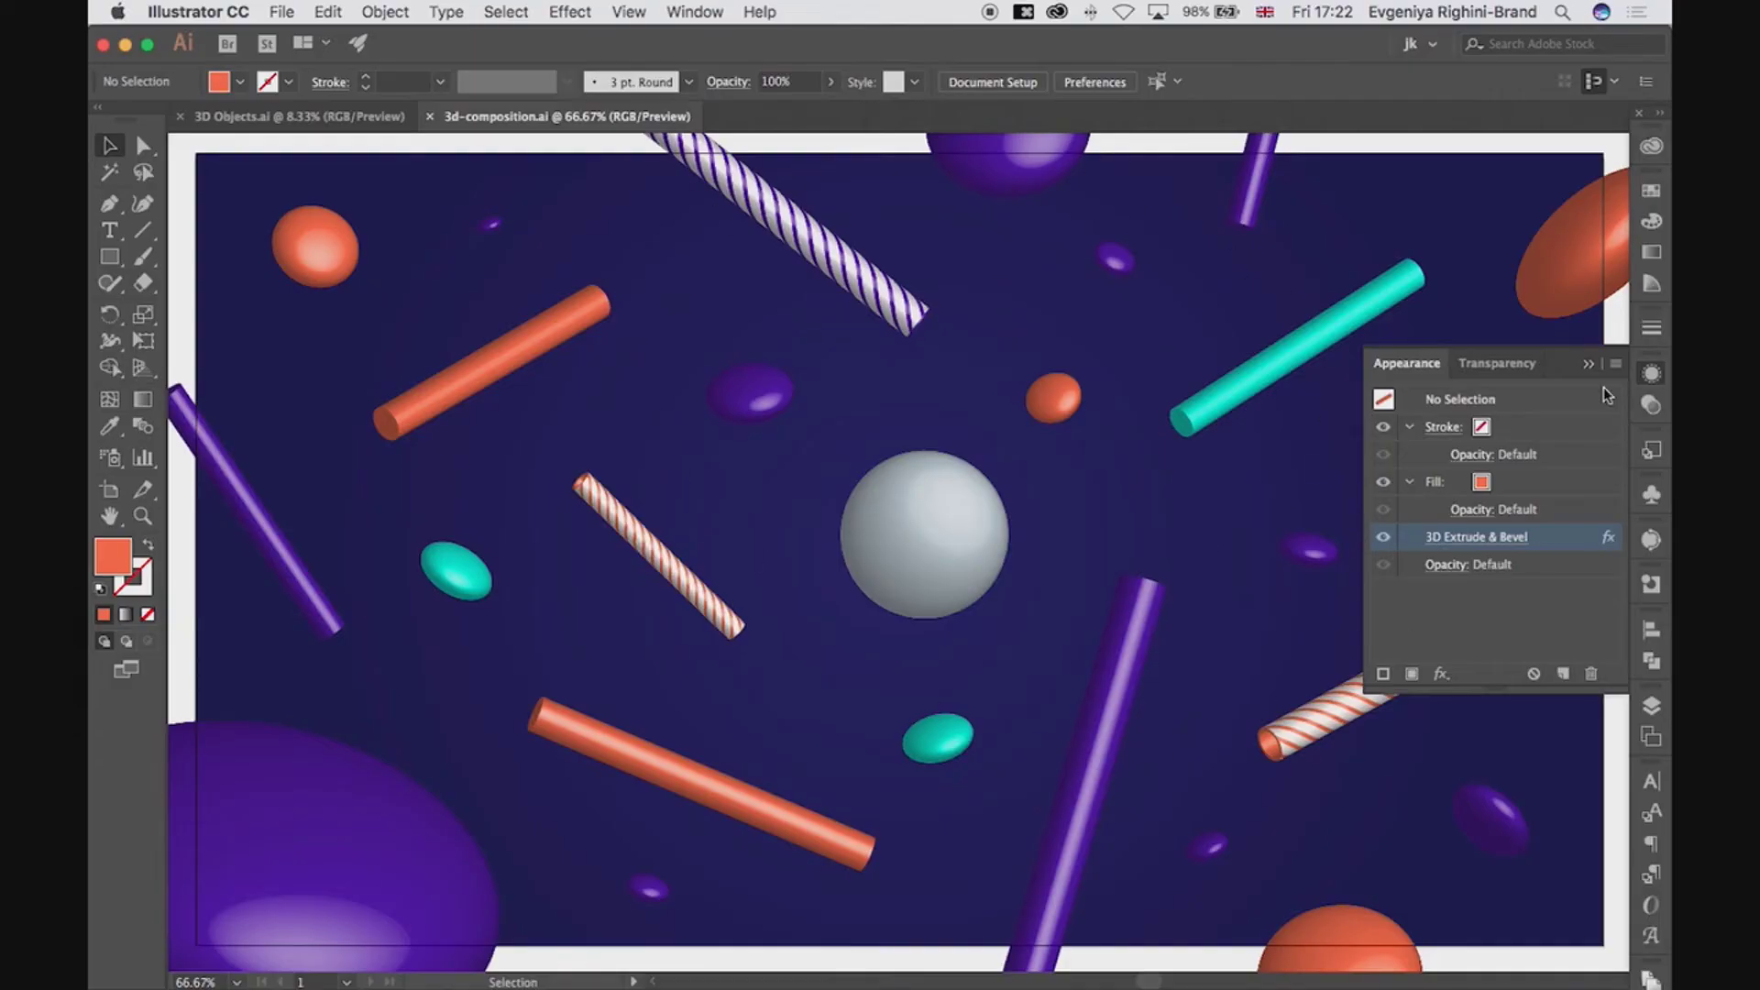
click(1592, 379)
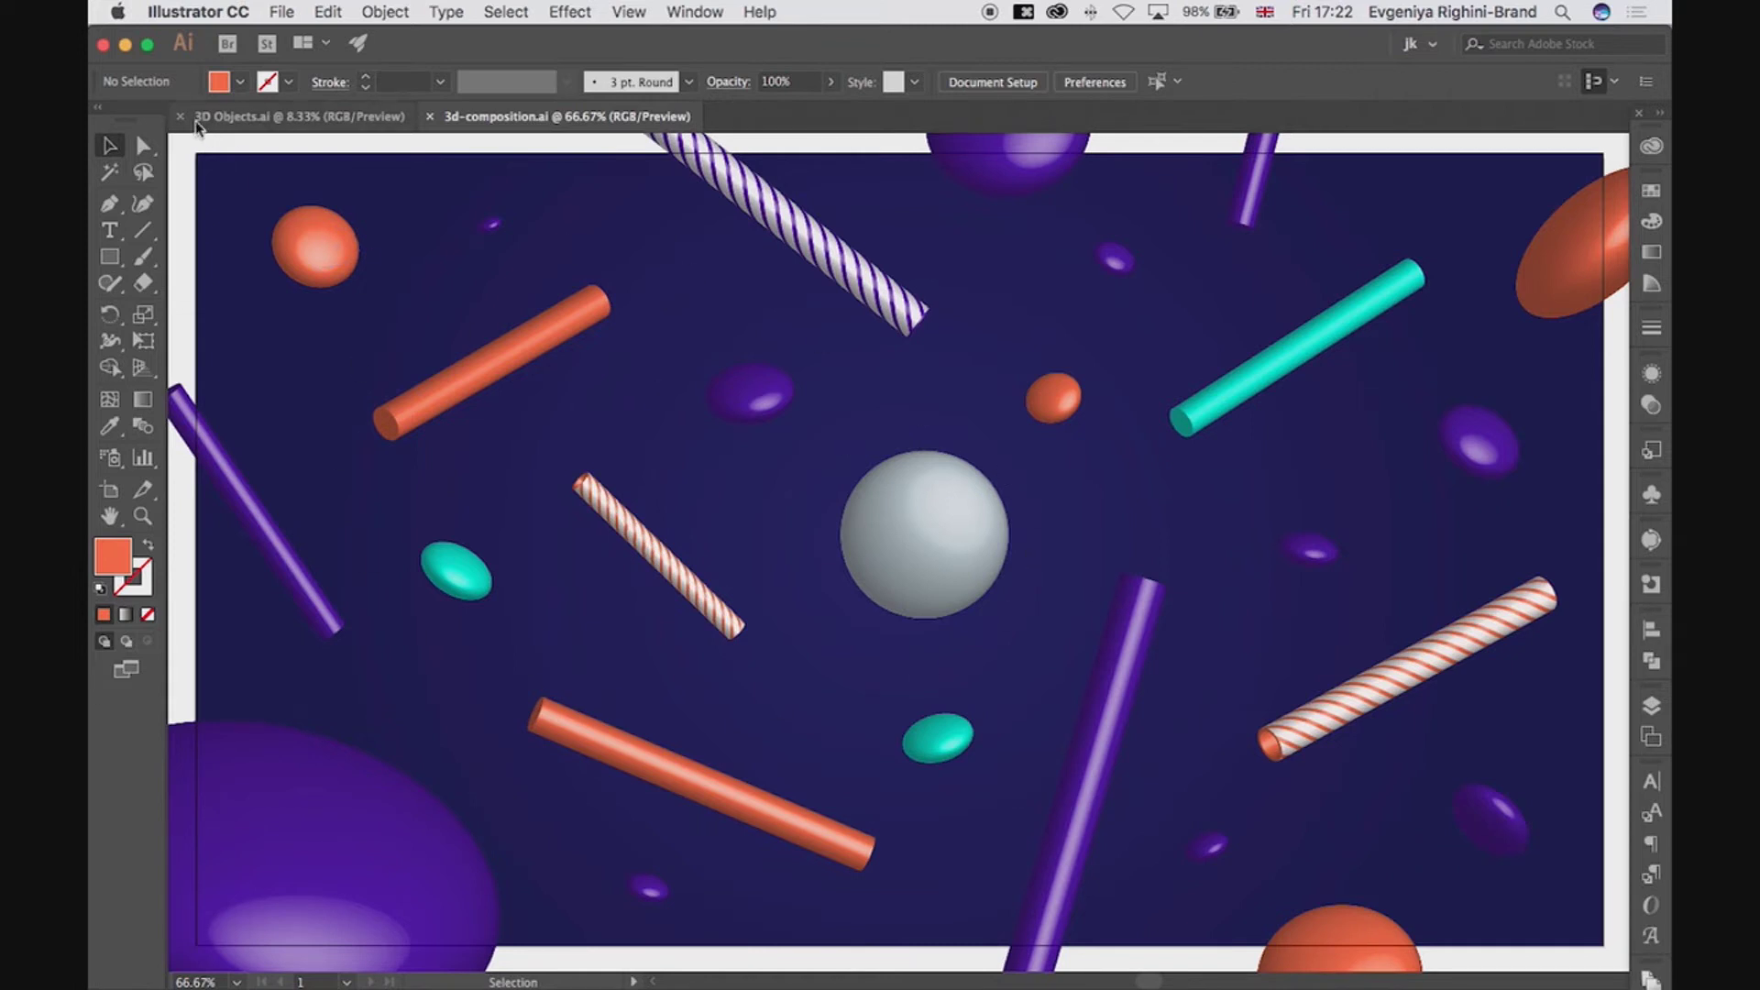
drag(179, 140, 1615, 958)
click(328, 11)
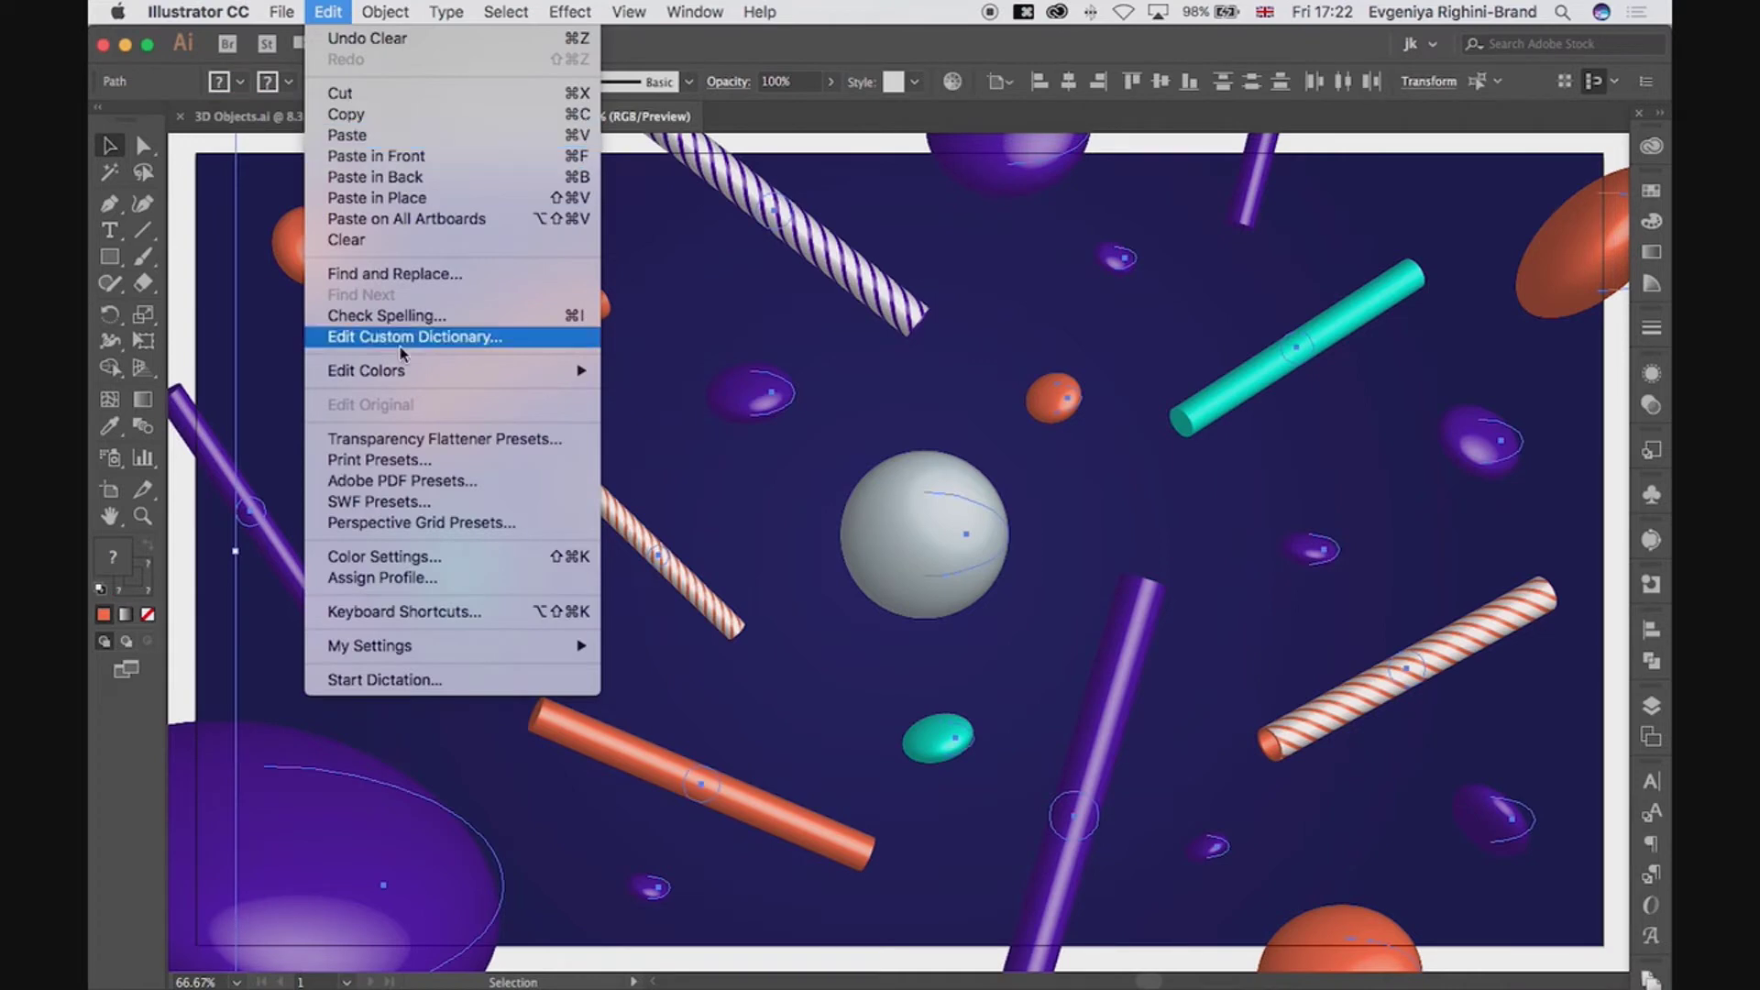
mouse_move(414, 371)
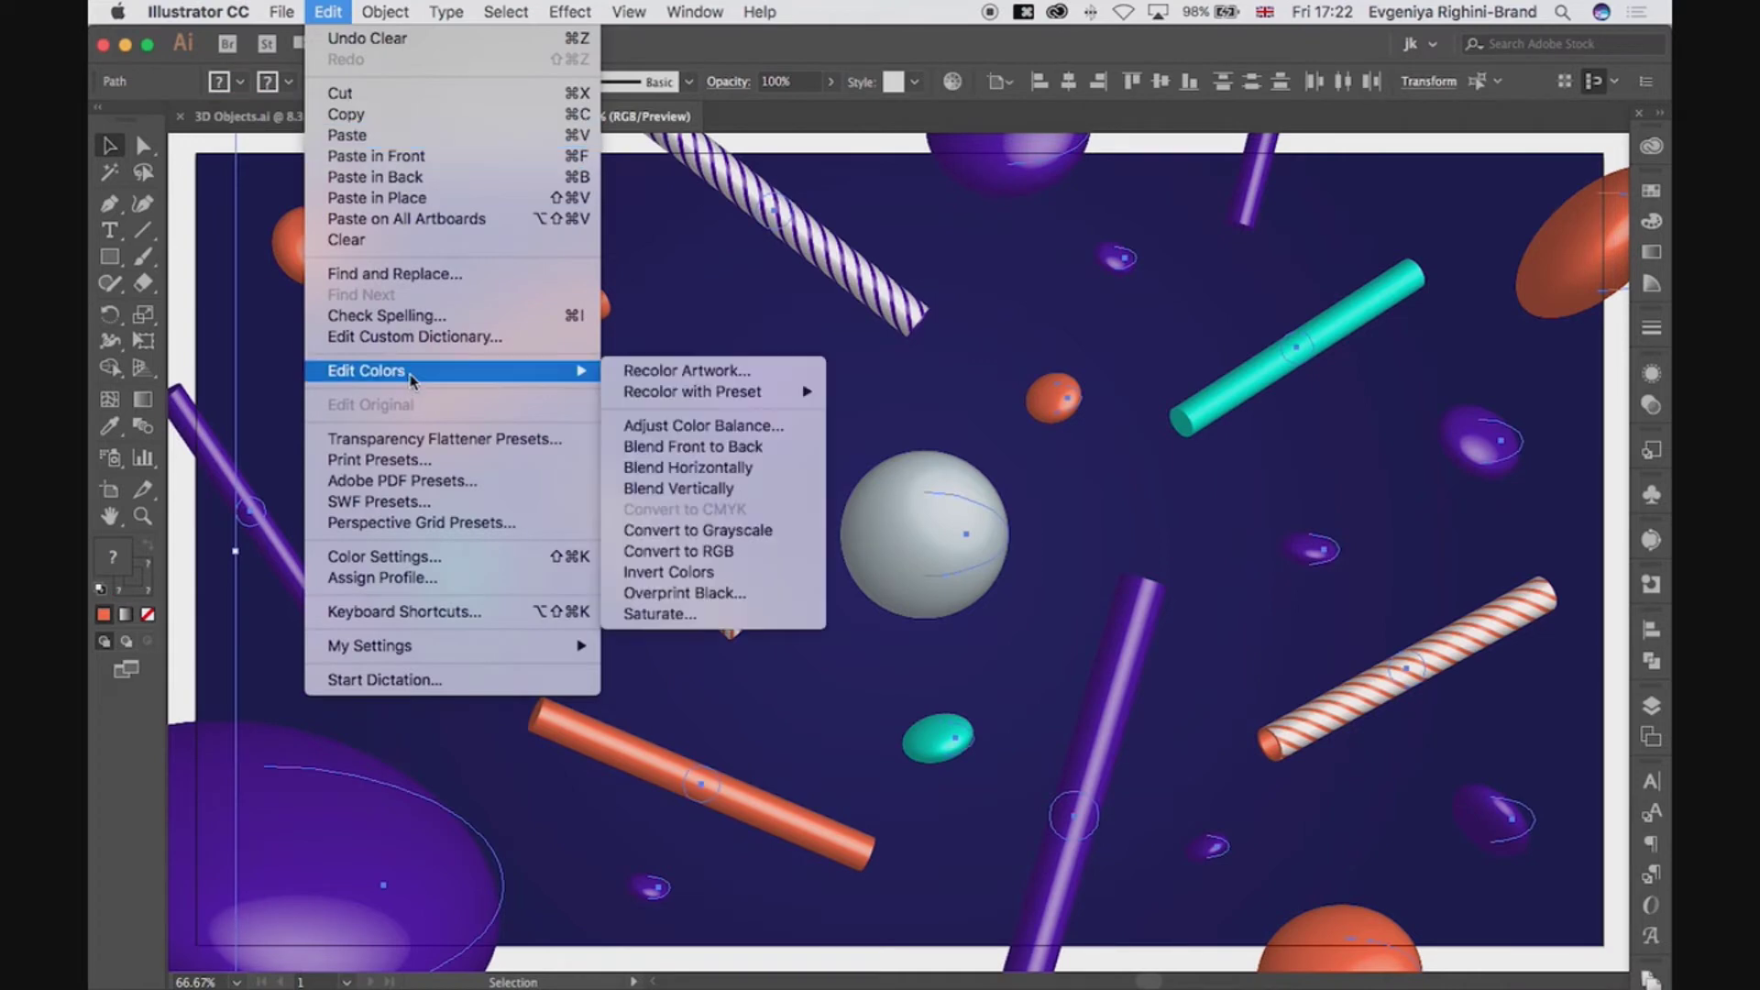
click(774, 371)
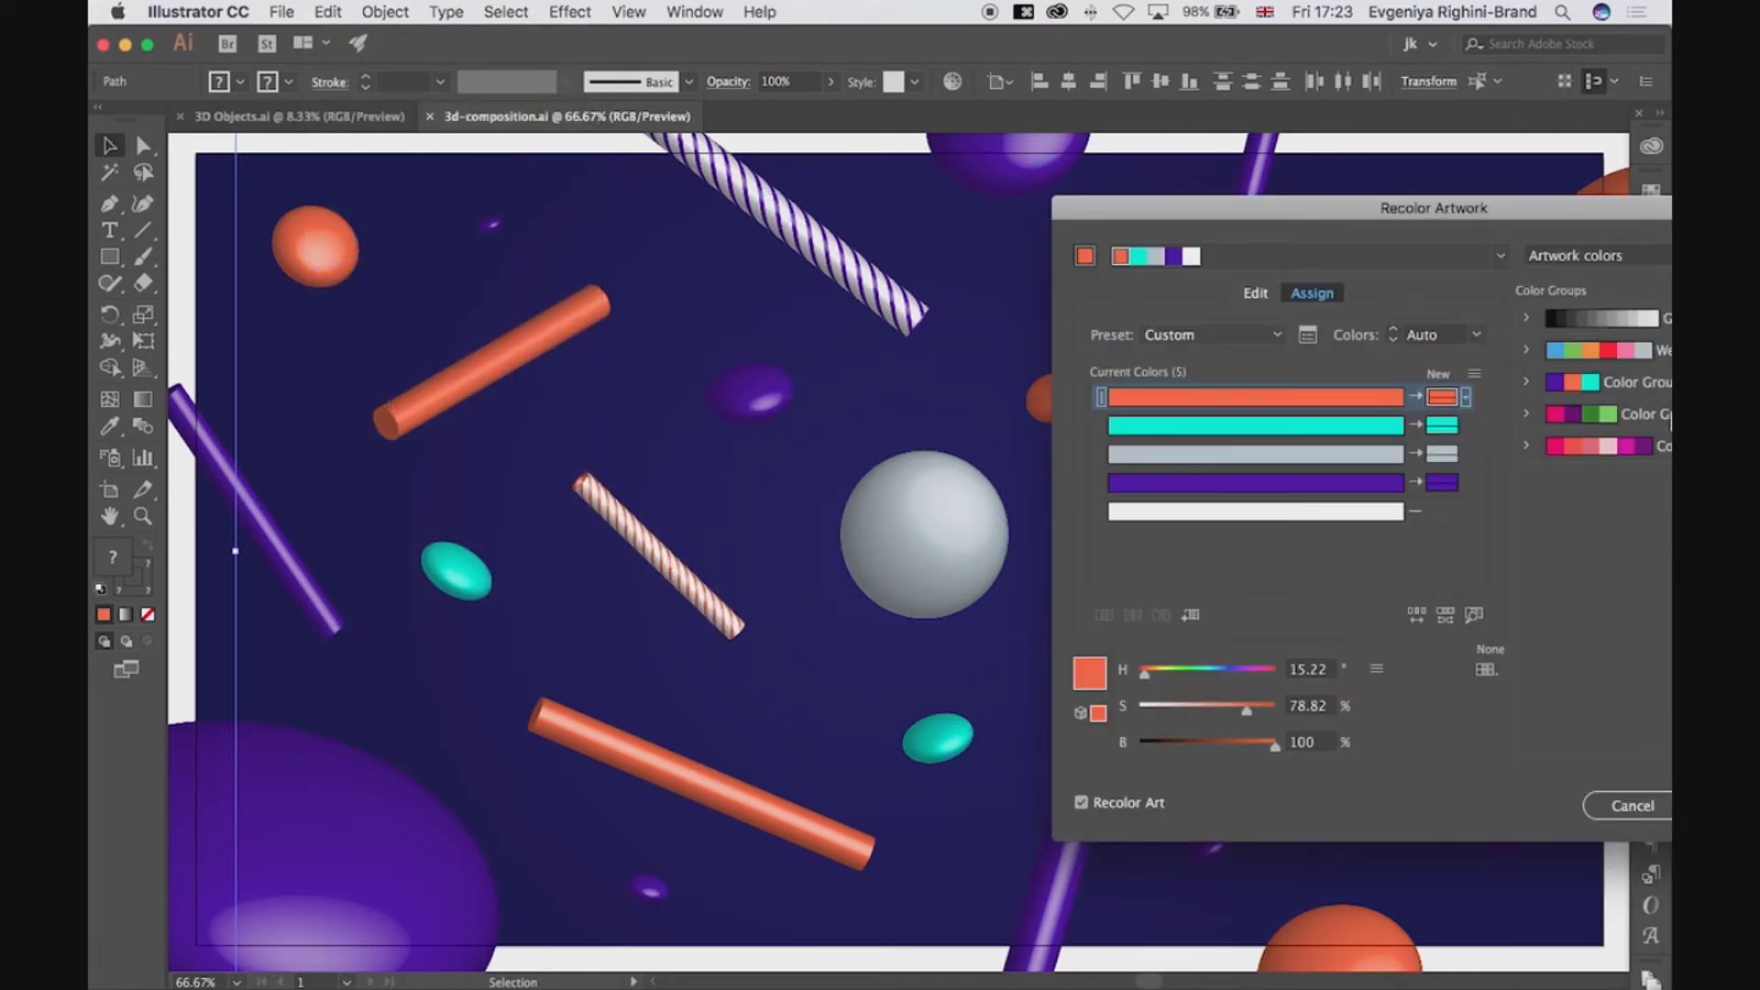
click(1659, 415)
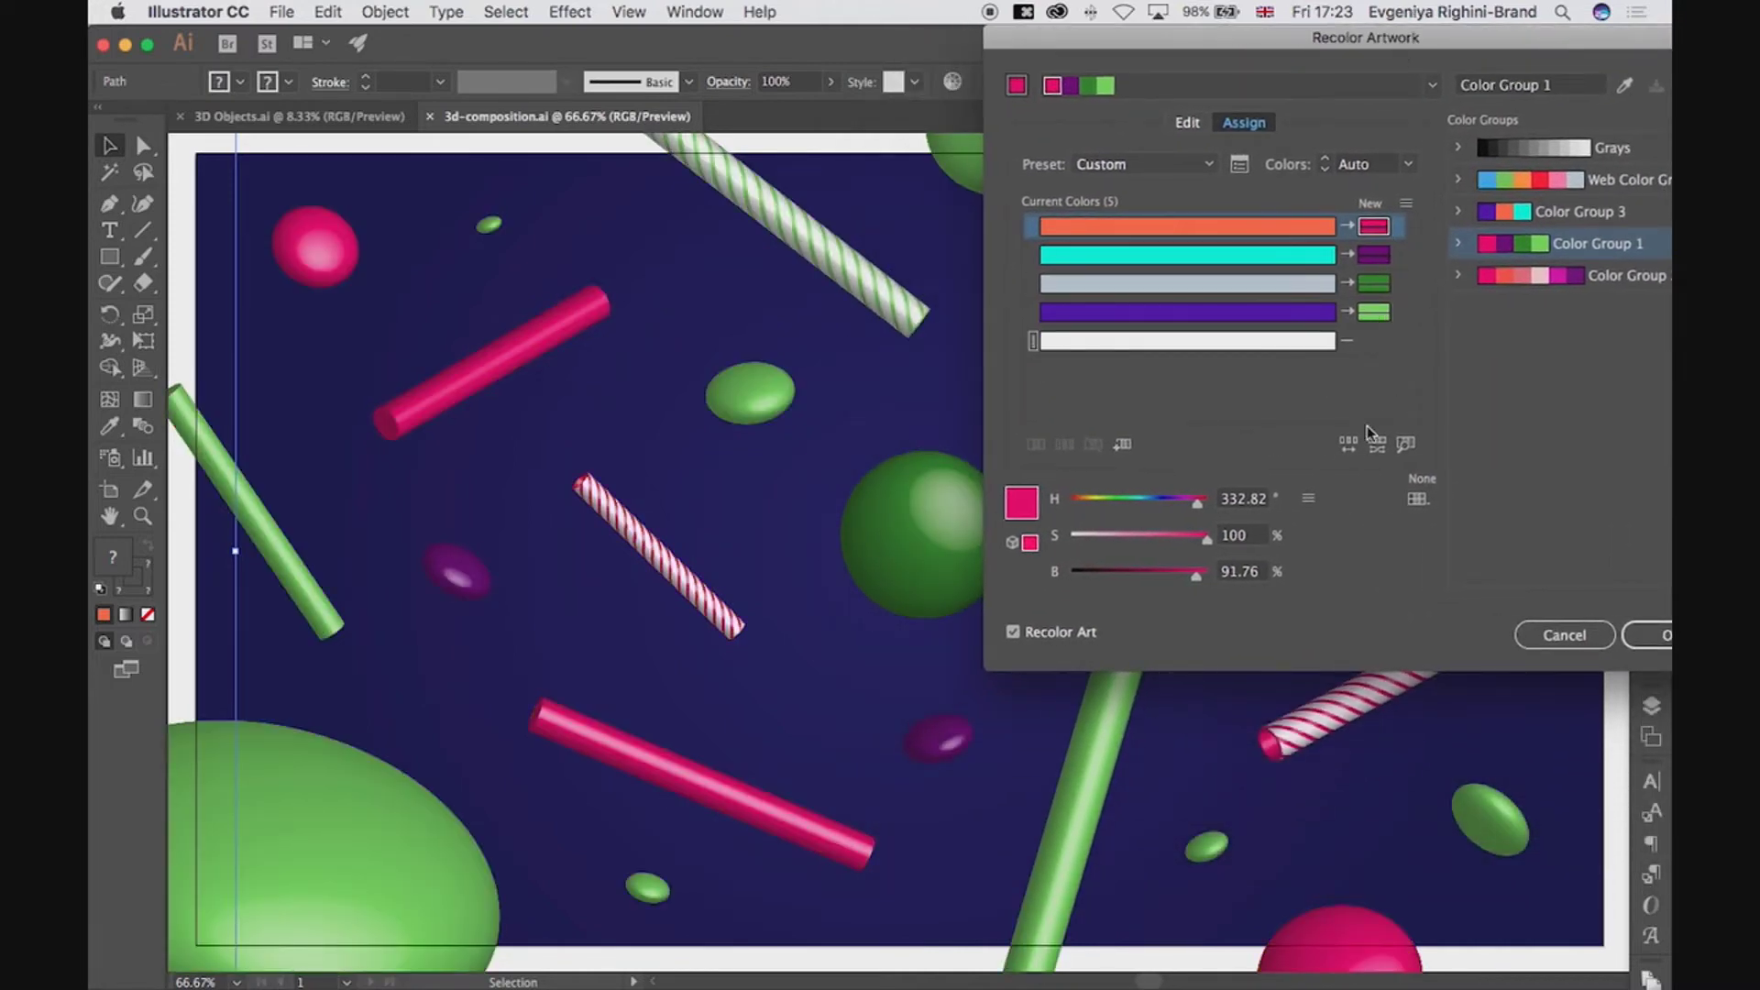
click(1348, 445)
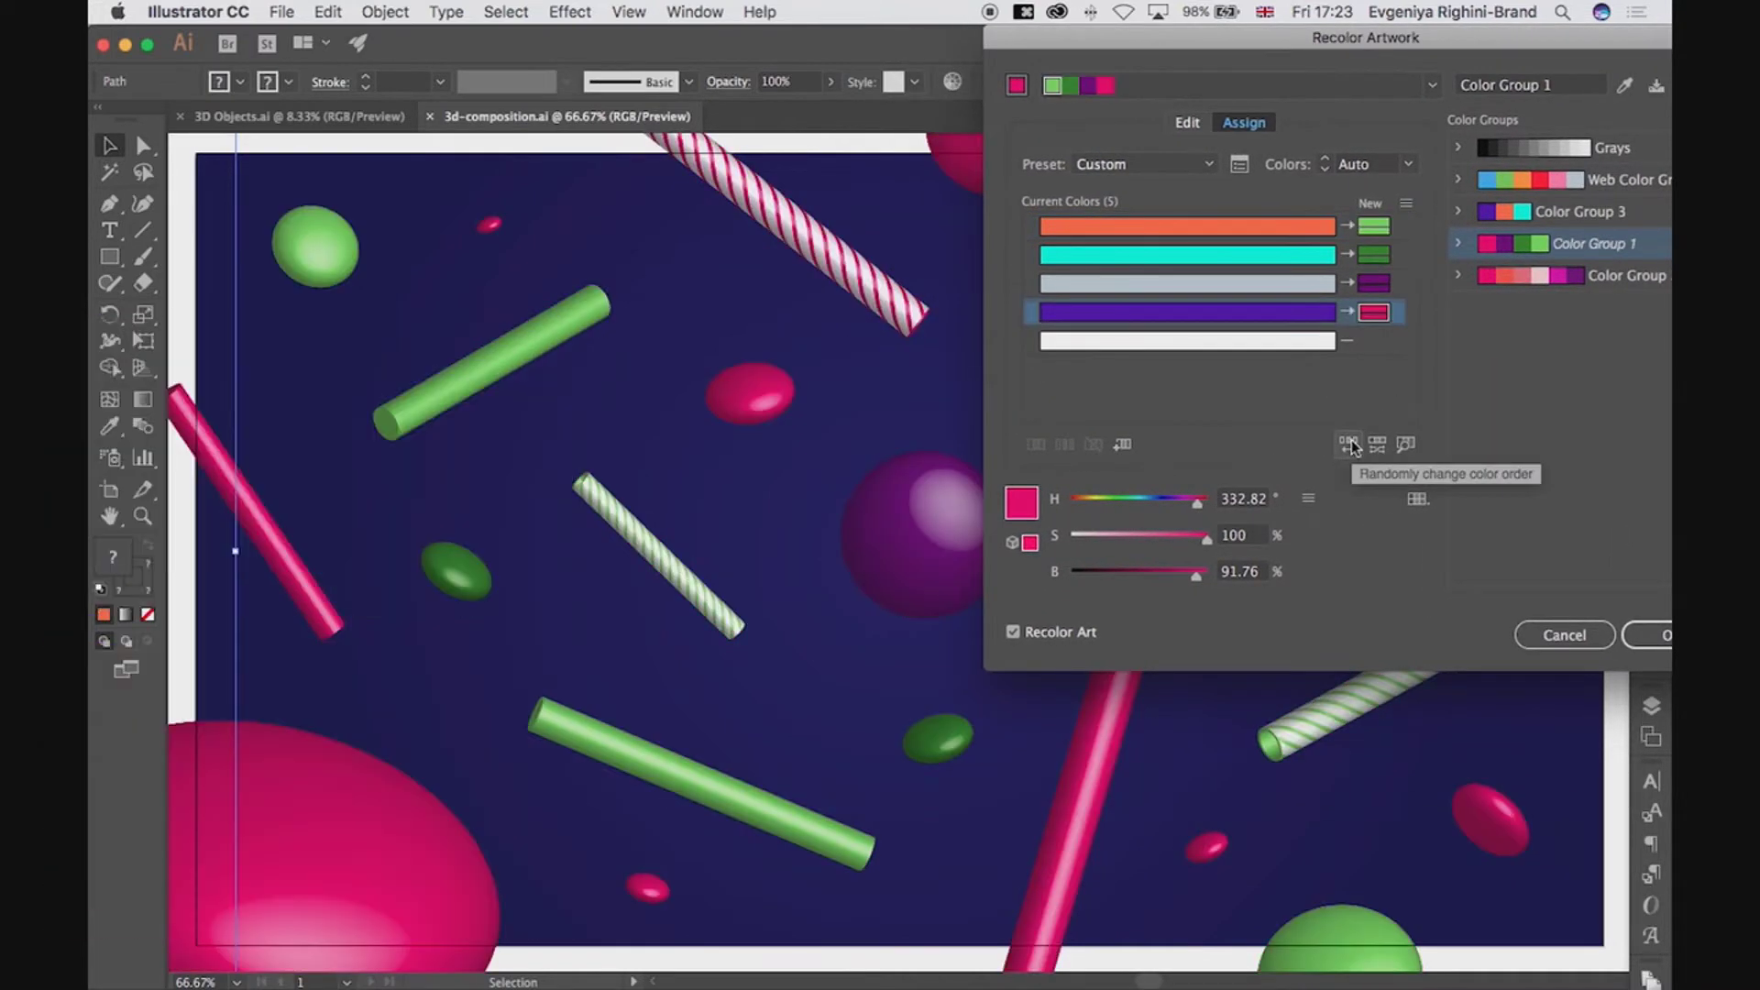
click(1348, 445)
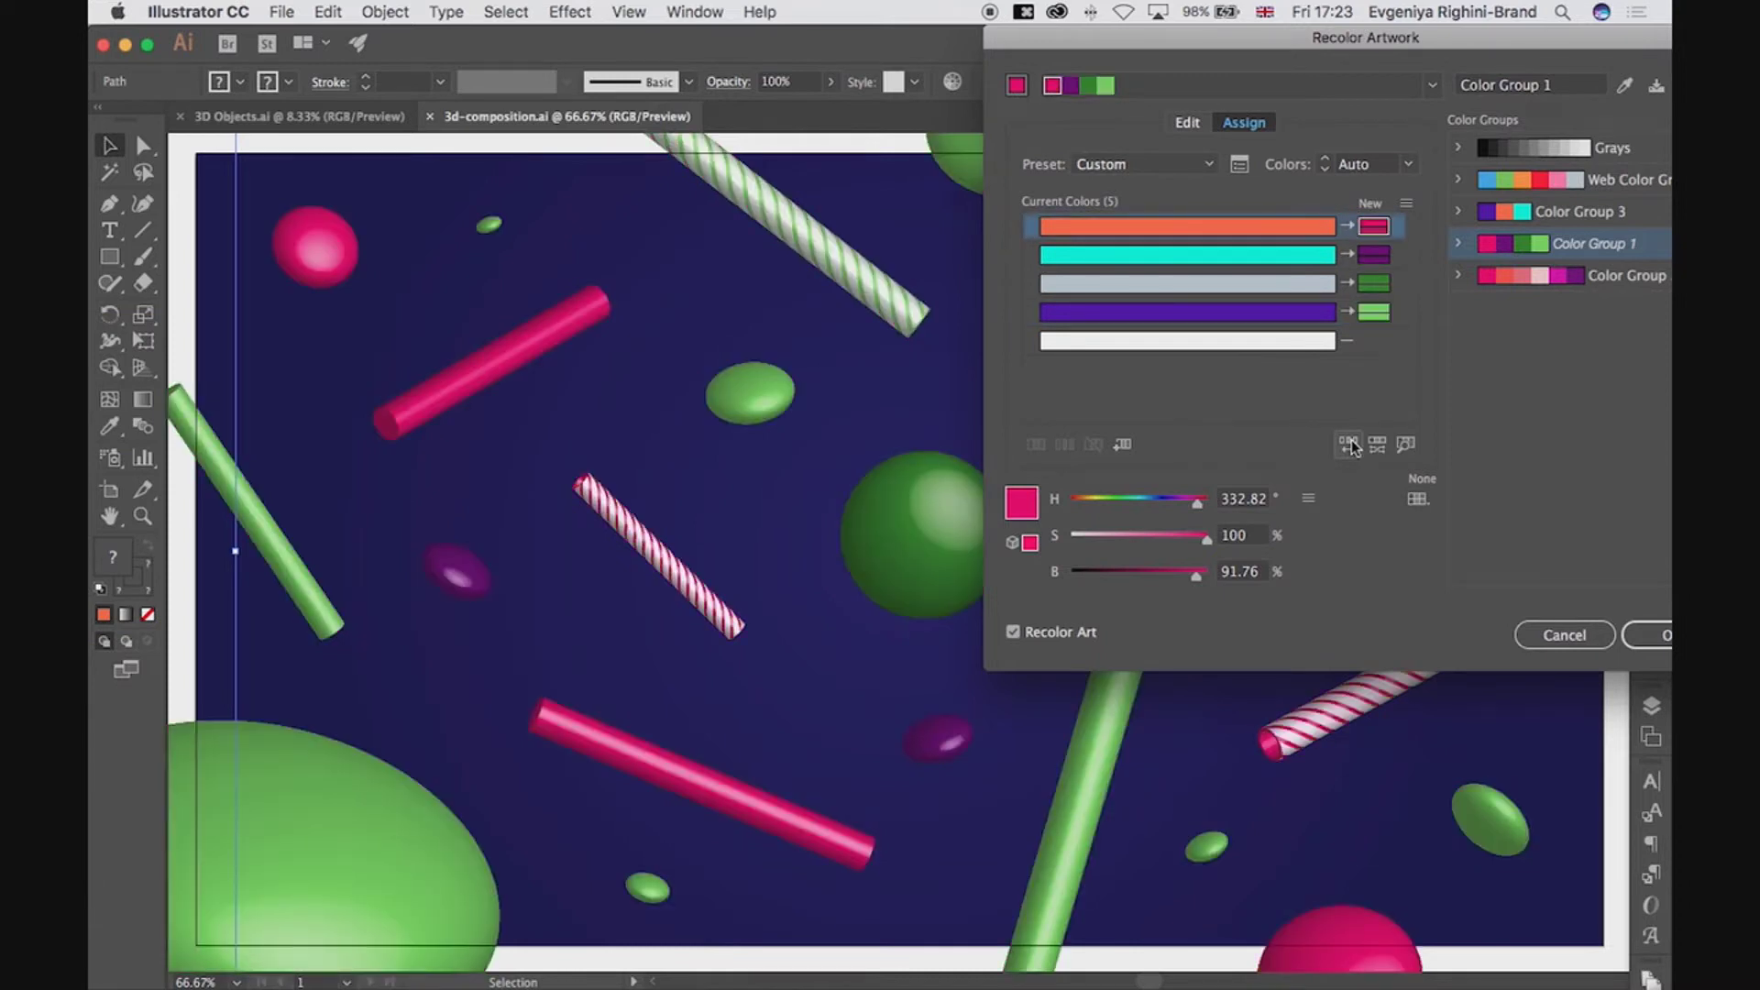
click(1349, 445)
click(1564, 634)
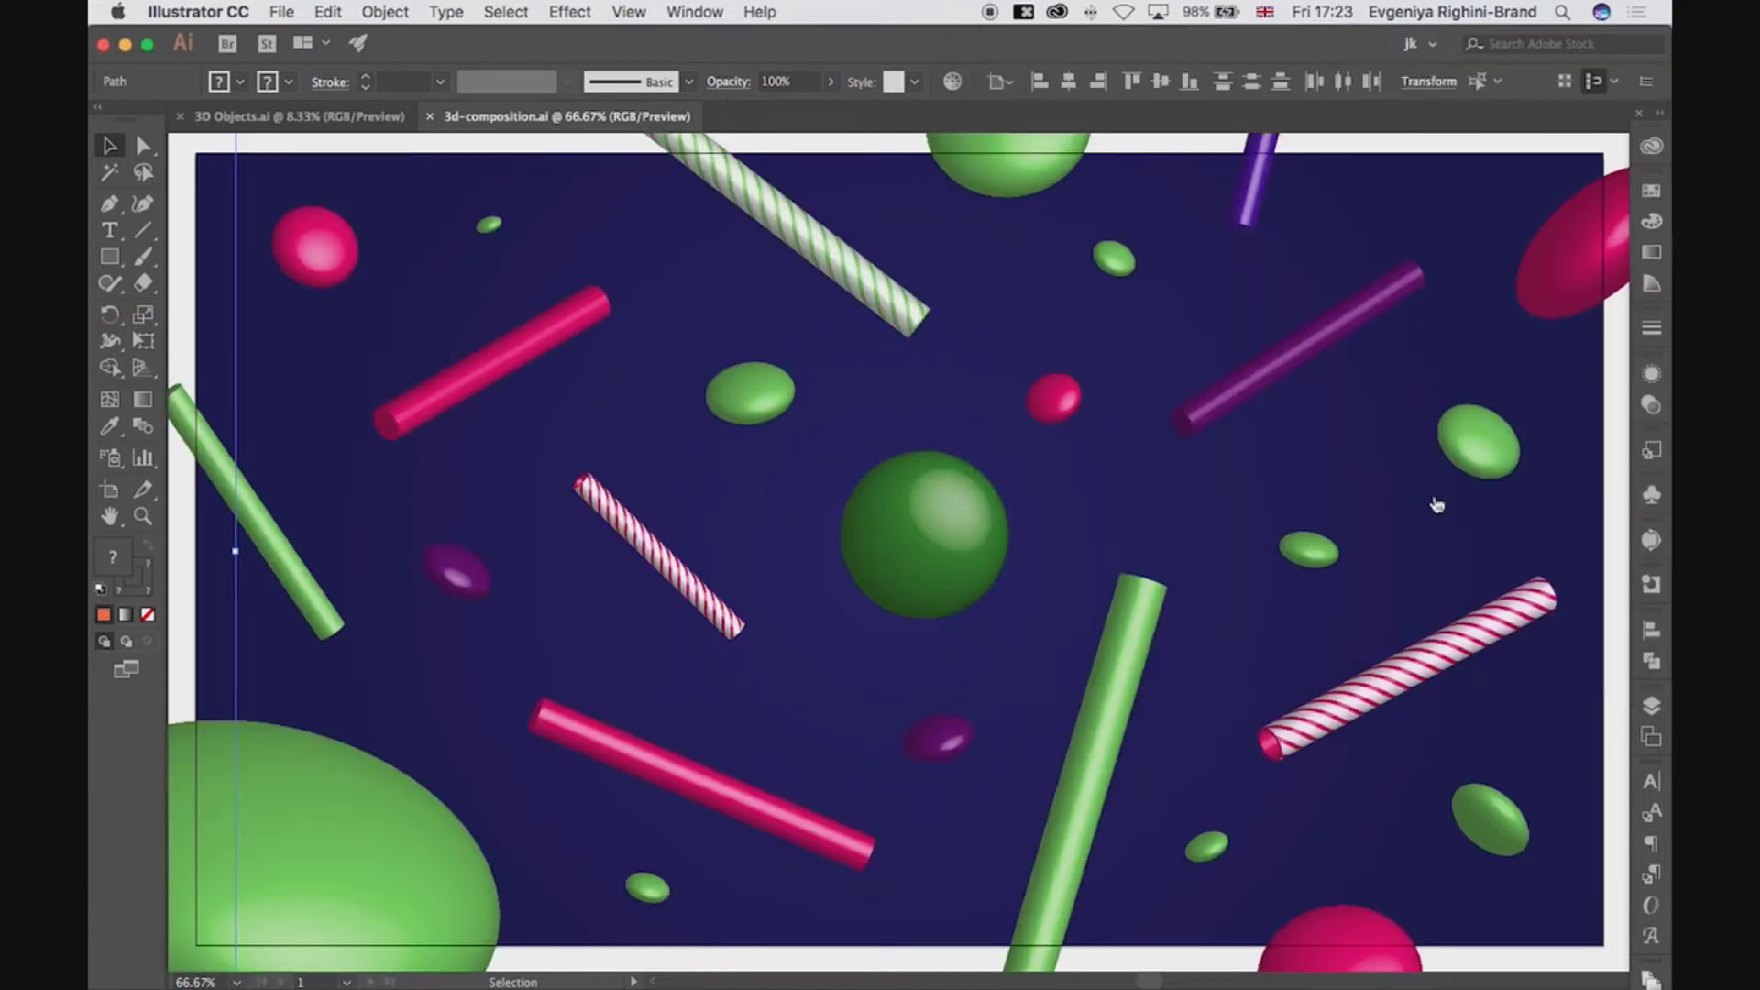
click(1268, 280)
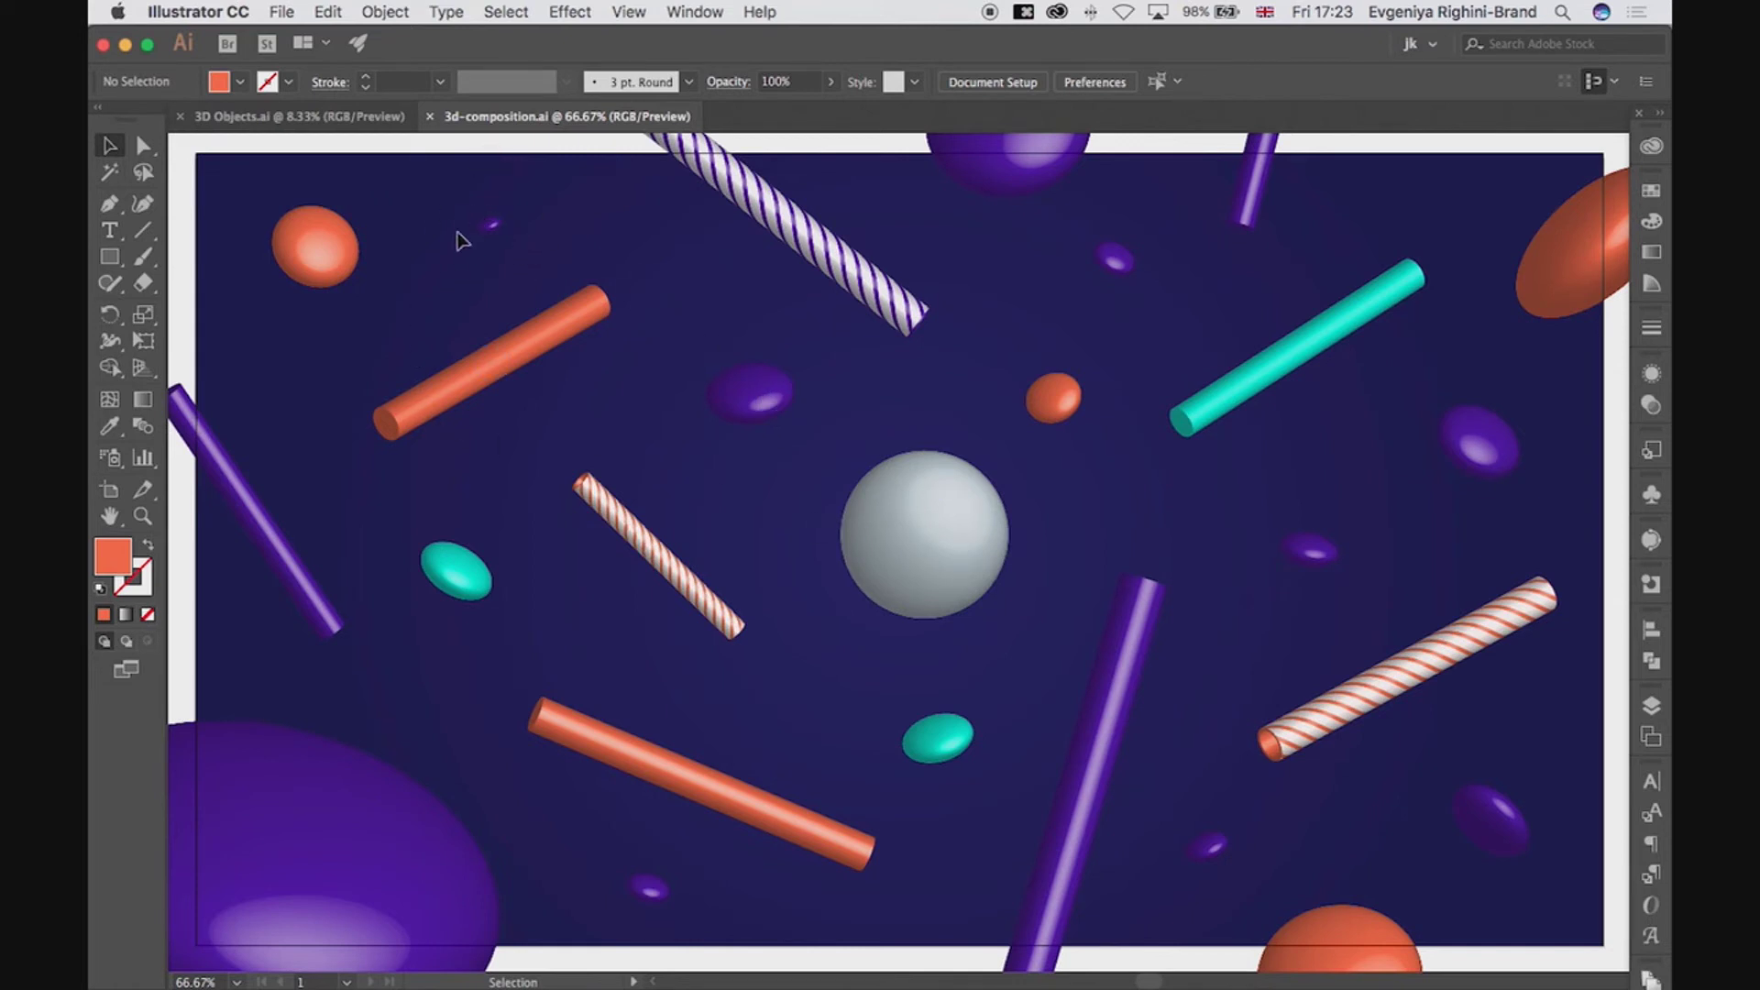
Bring the purple octahedron on the pasteboard into view and select it, undoing a trial enlargement
scroll(1434, 394, right, 10)
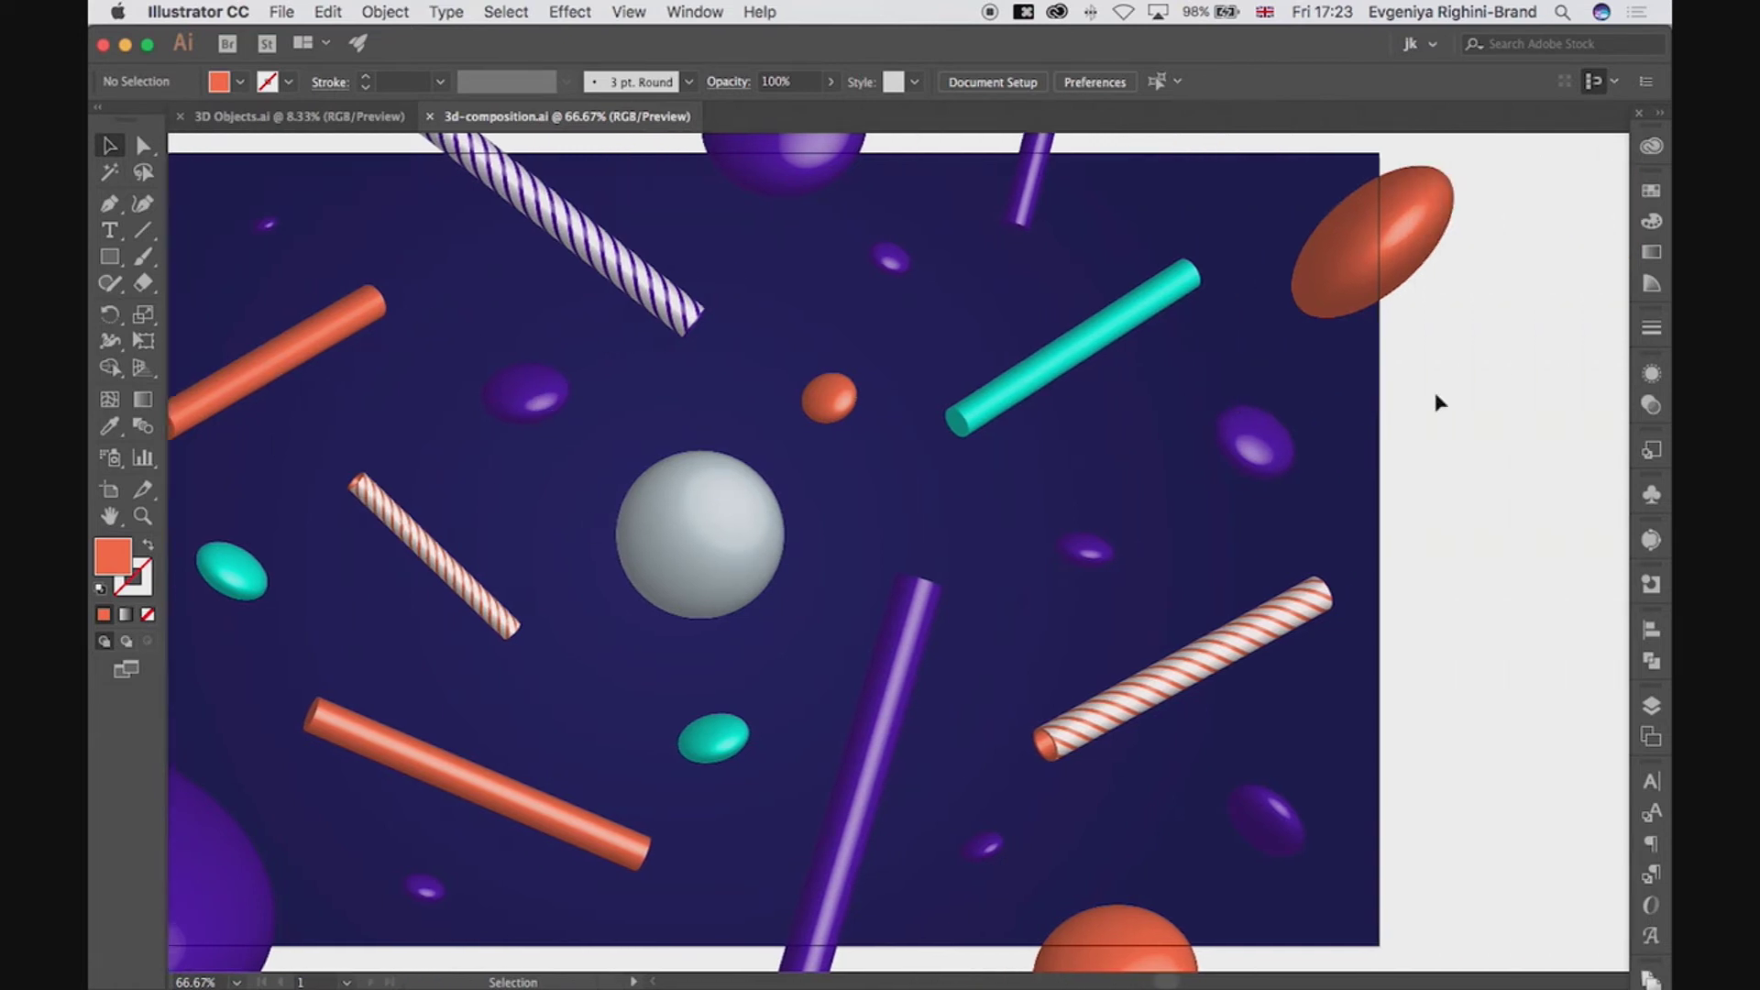
scroll(1421, 396, up, 5)
scroll(1412, 396, right, 10)
scroll(1412, 396, up, 1)
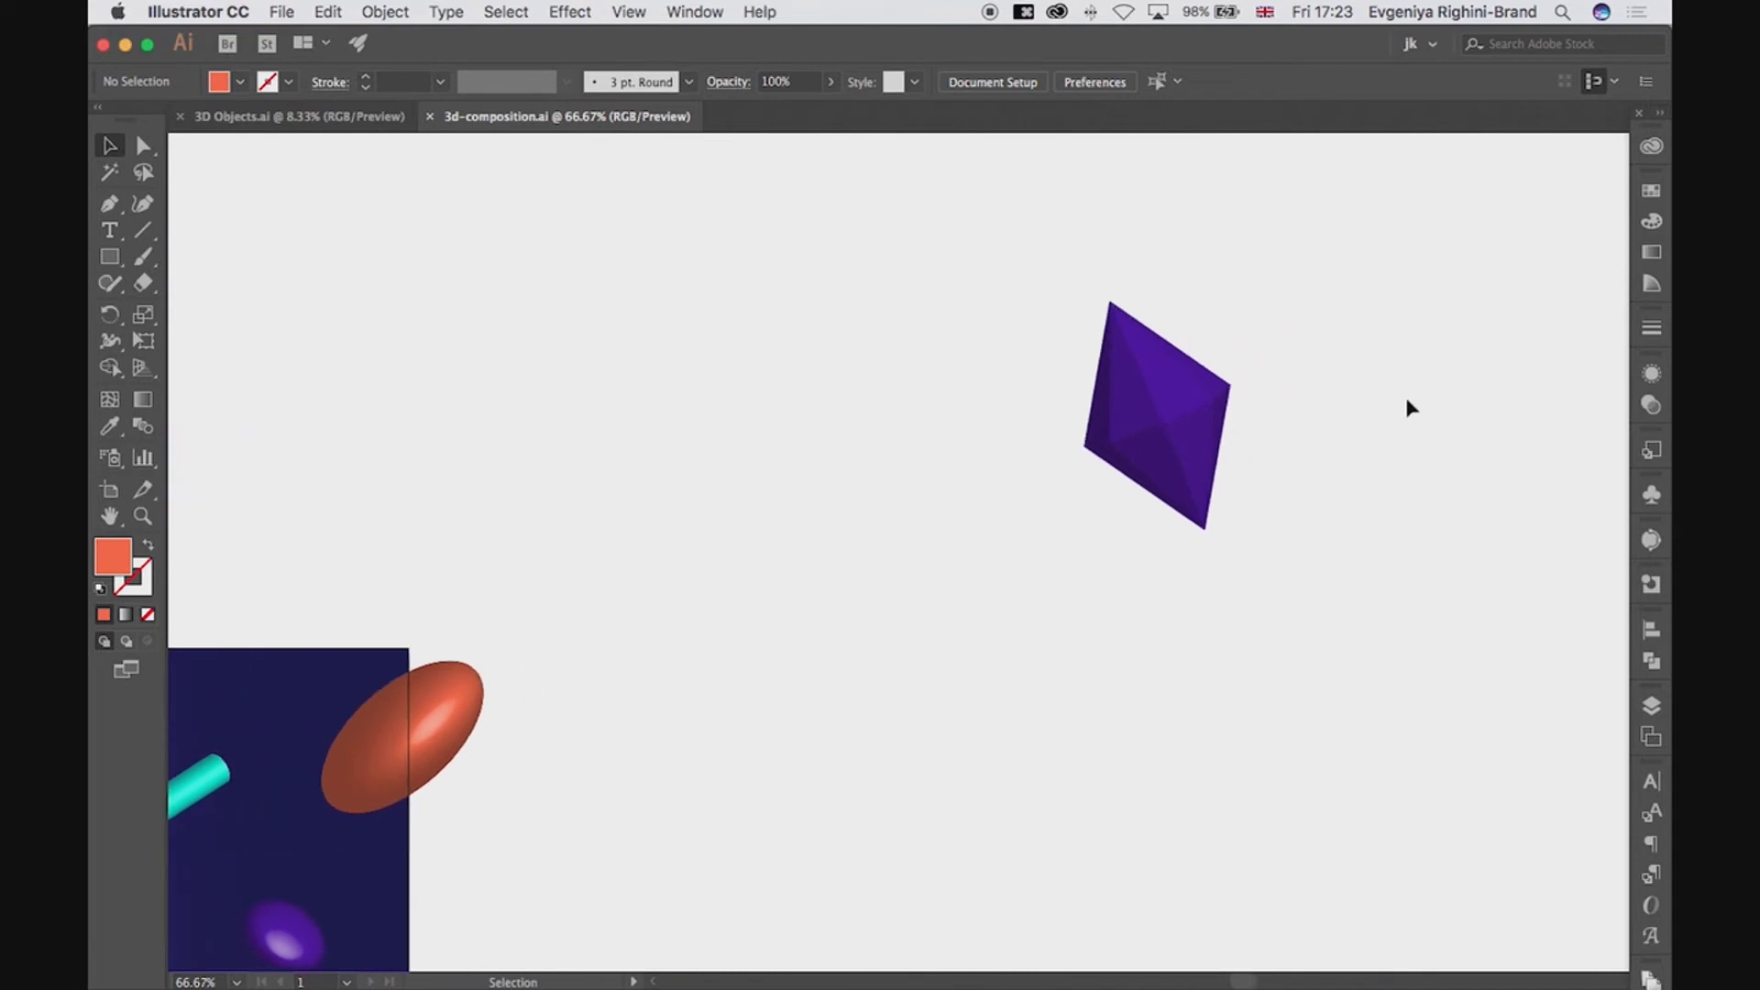
scroll(960, 286, up, 3)
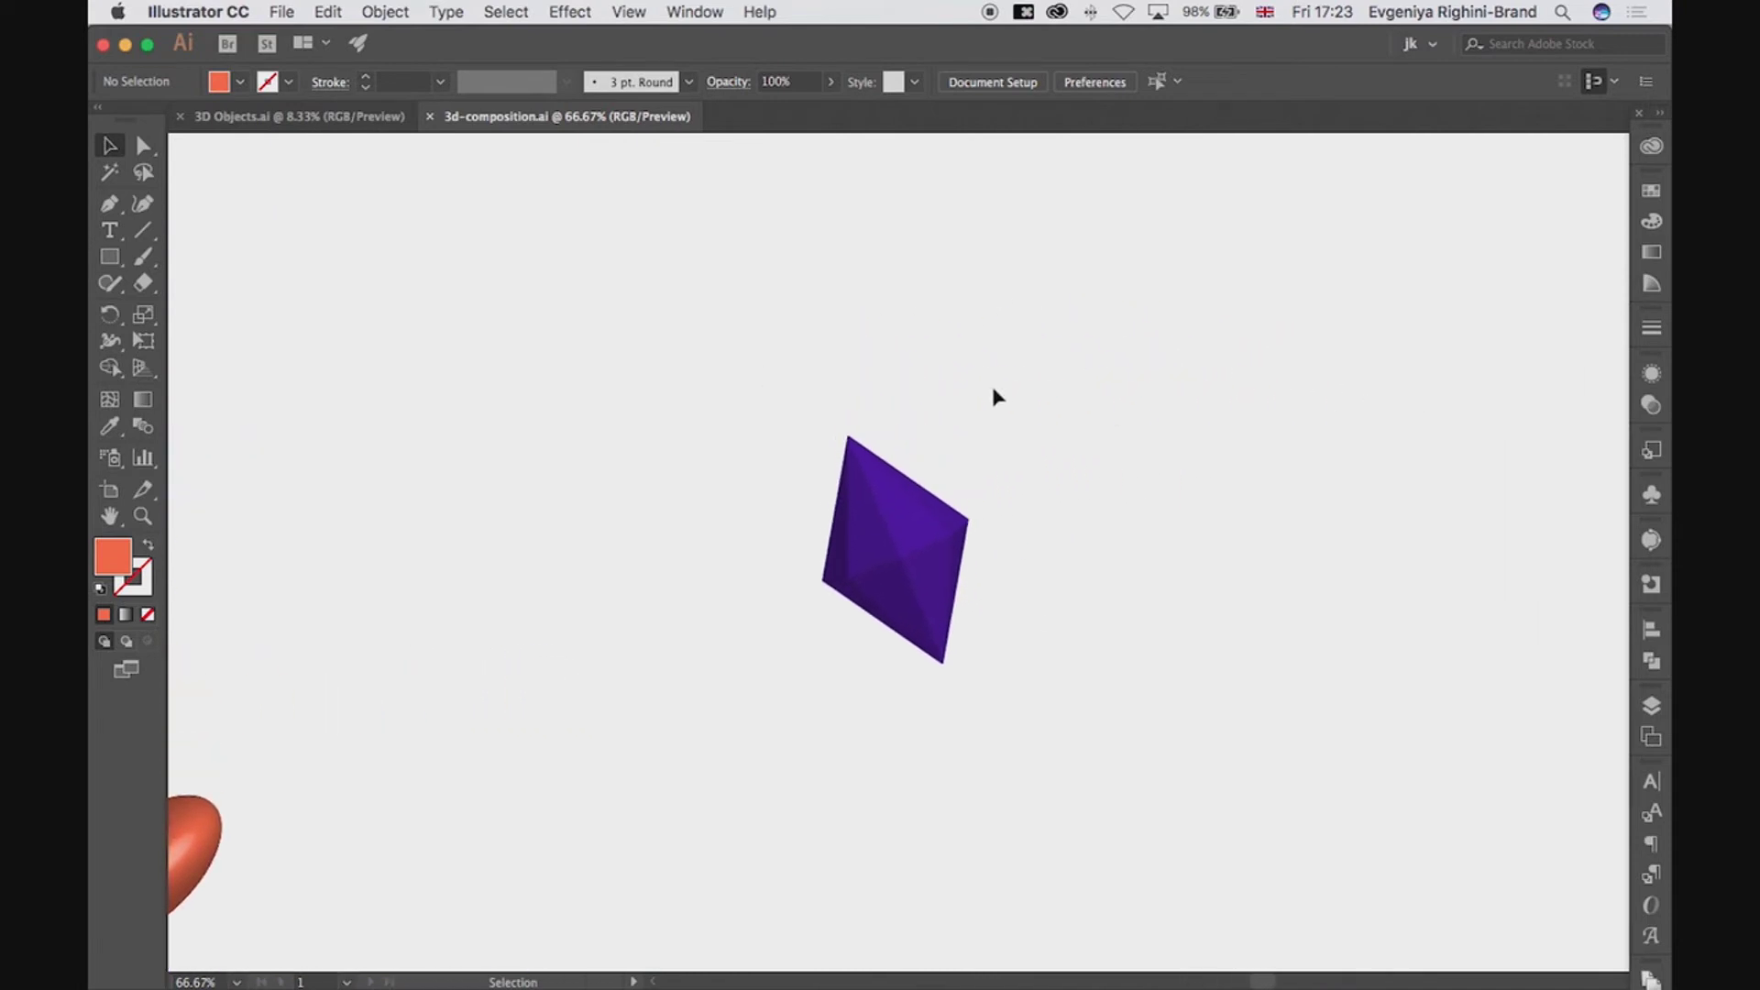
click(937, 543)
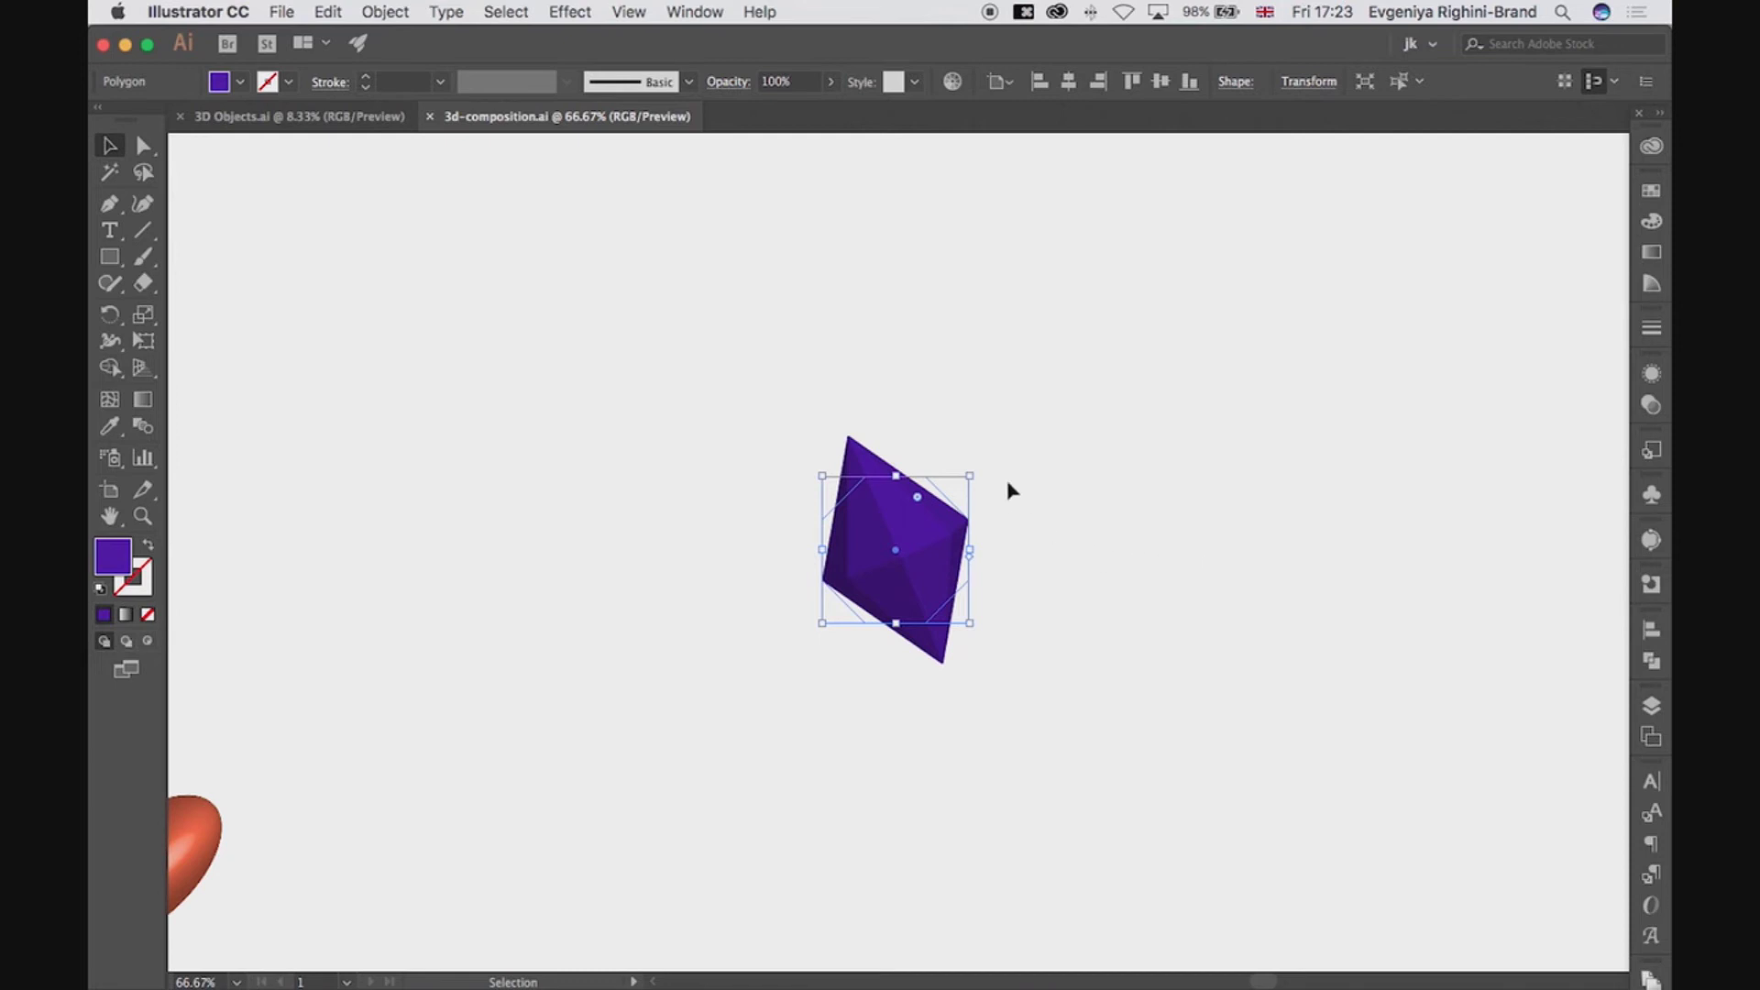
drag(972, 474, 1063, 380)
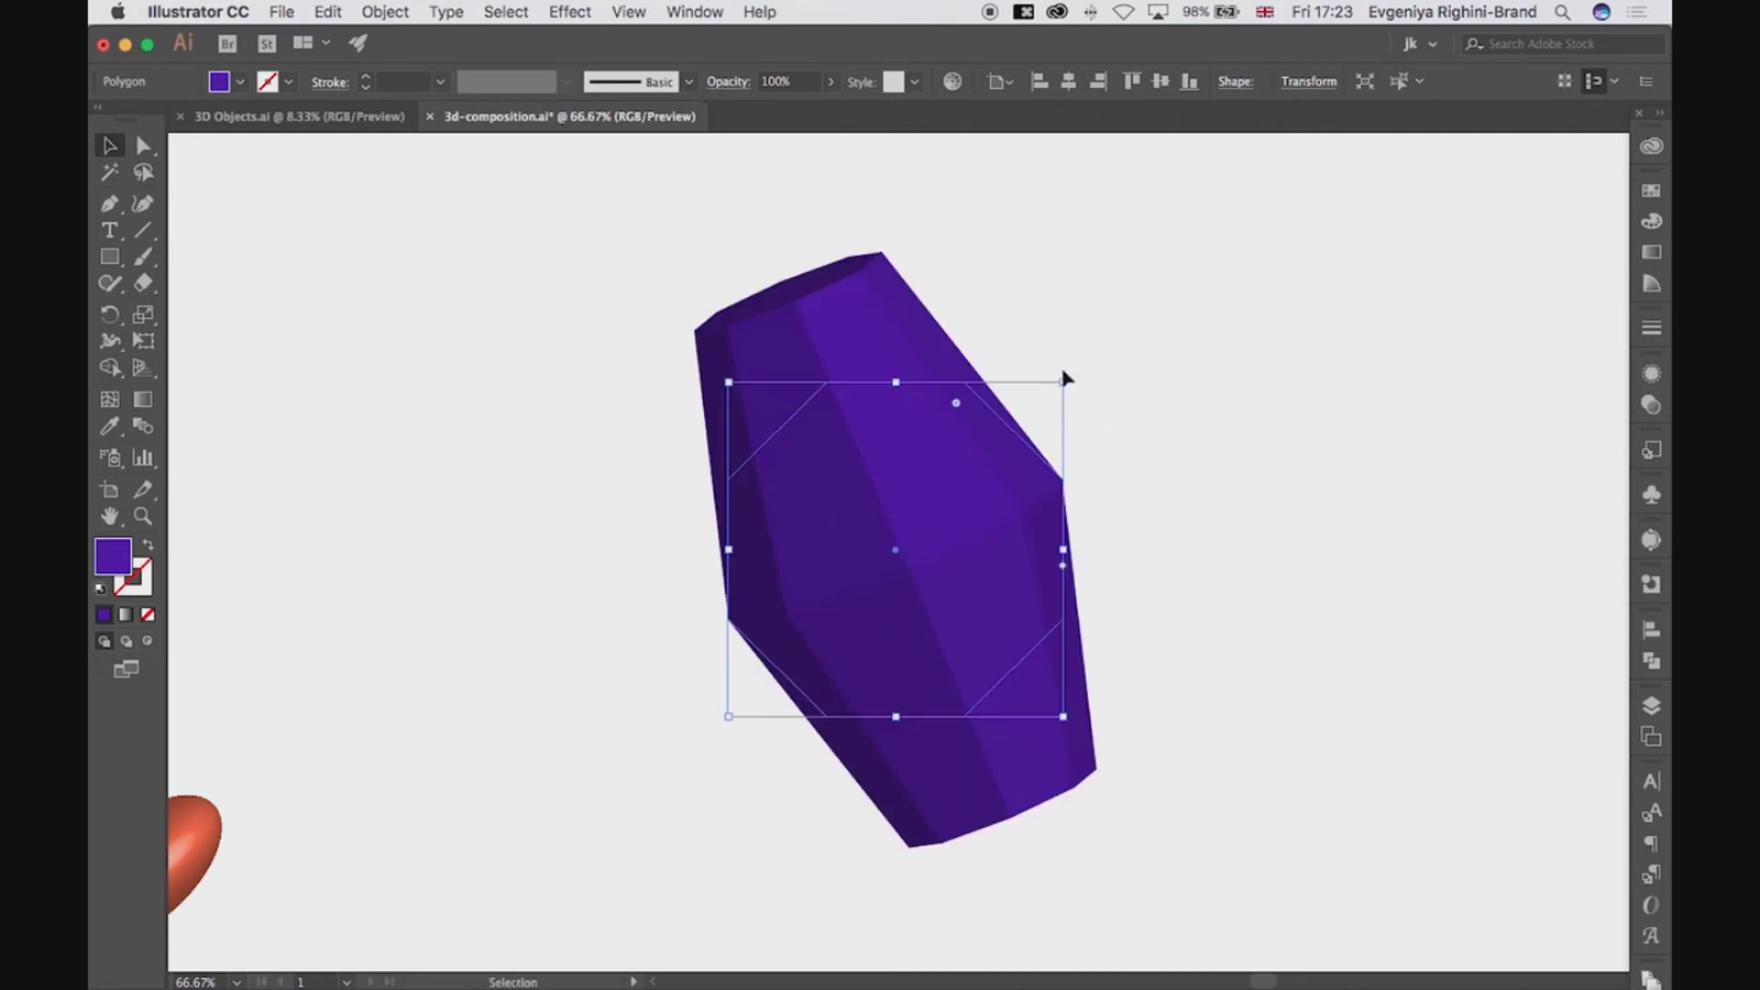
key(super+z)
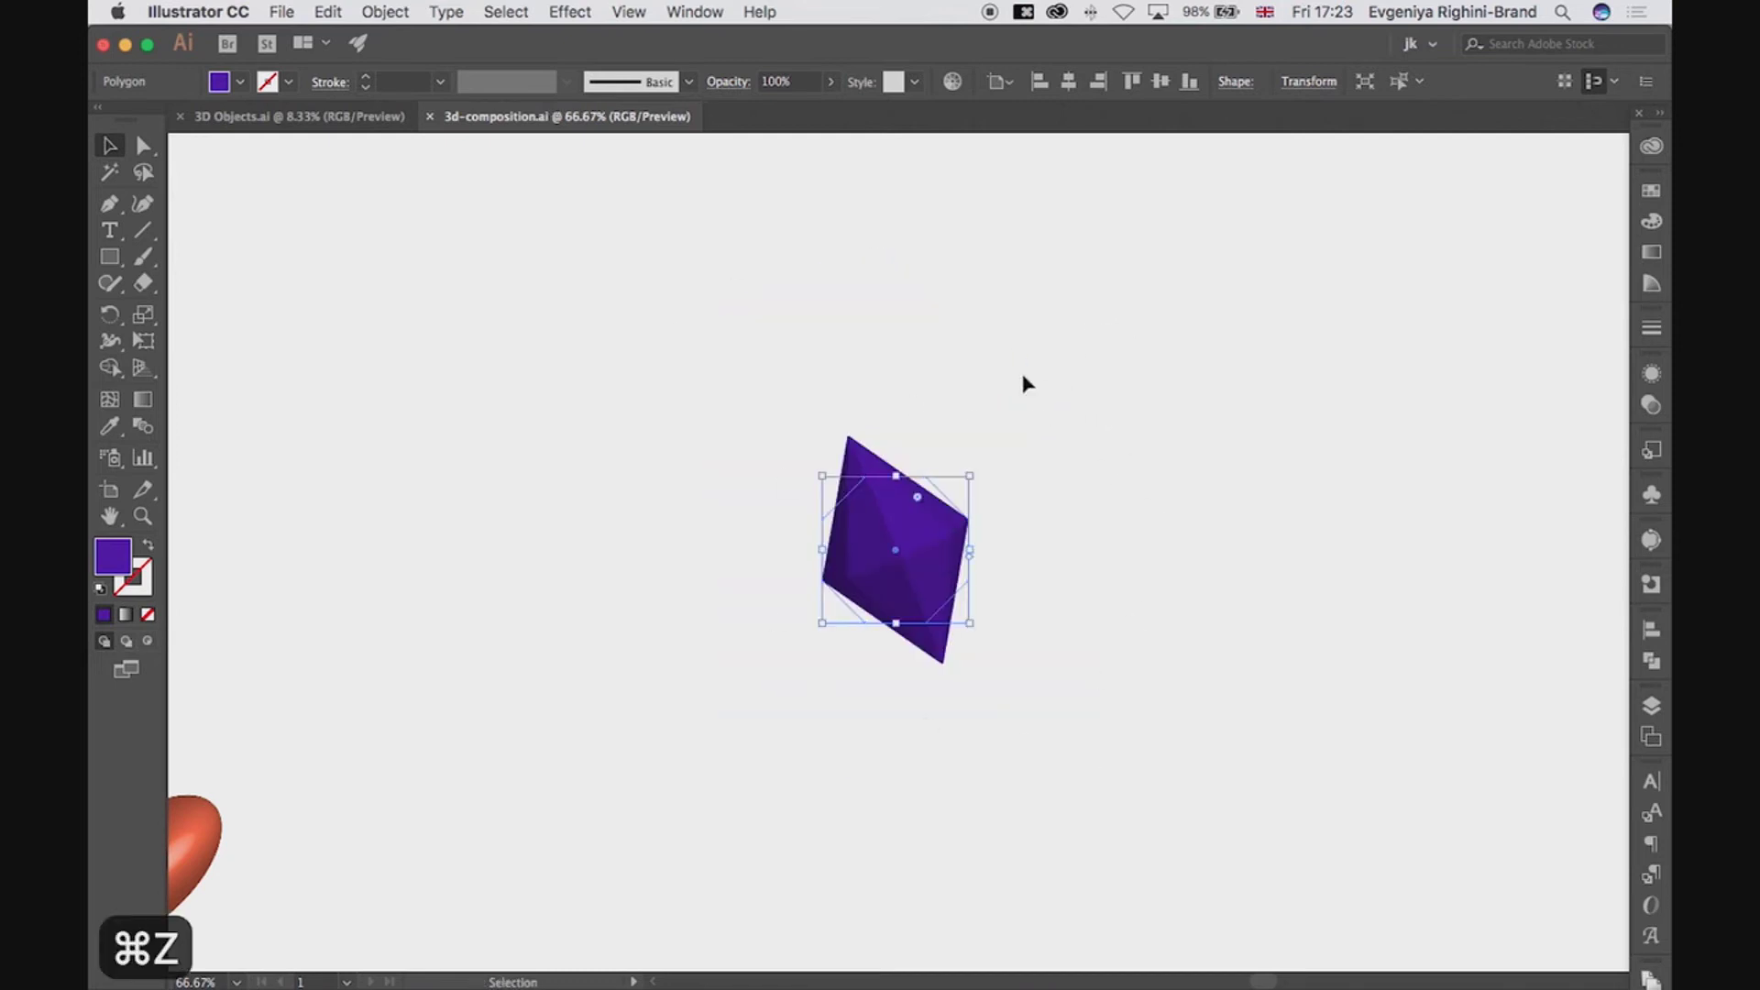
Show the Layers panel listing Layer 1's polygon, clip group, paths and ellipses
scroll(1026, 383, down, 1)
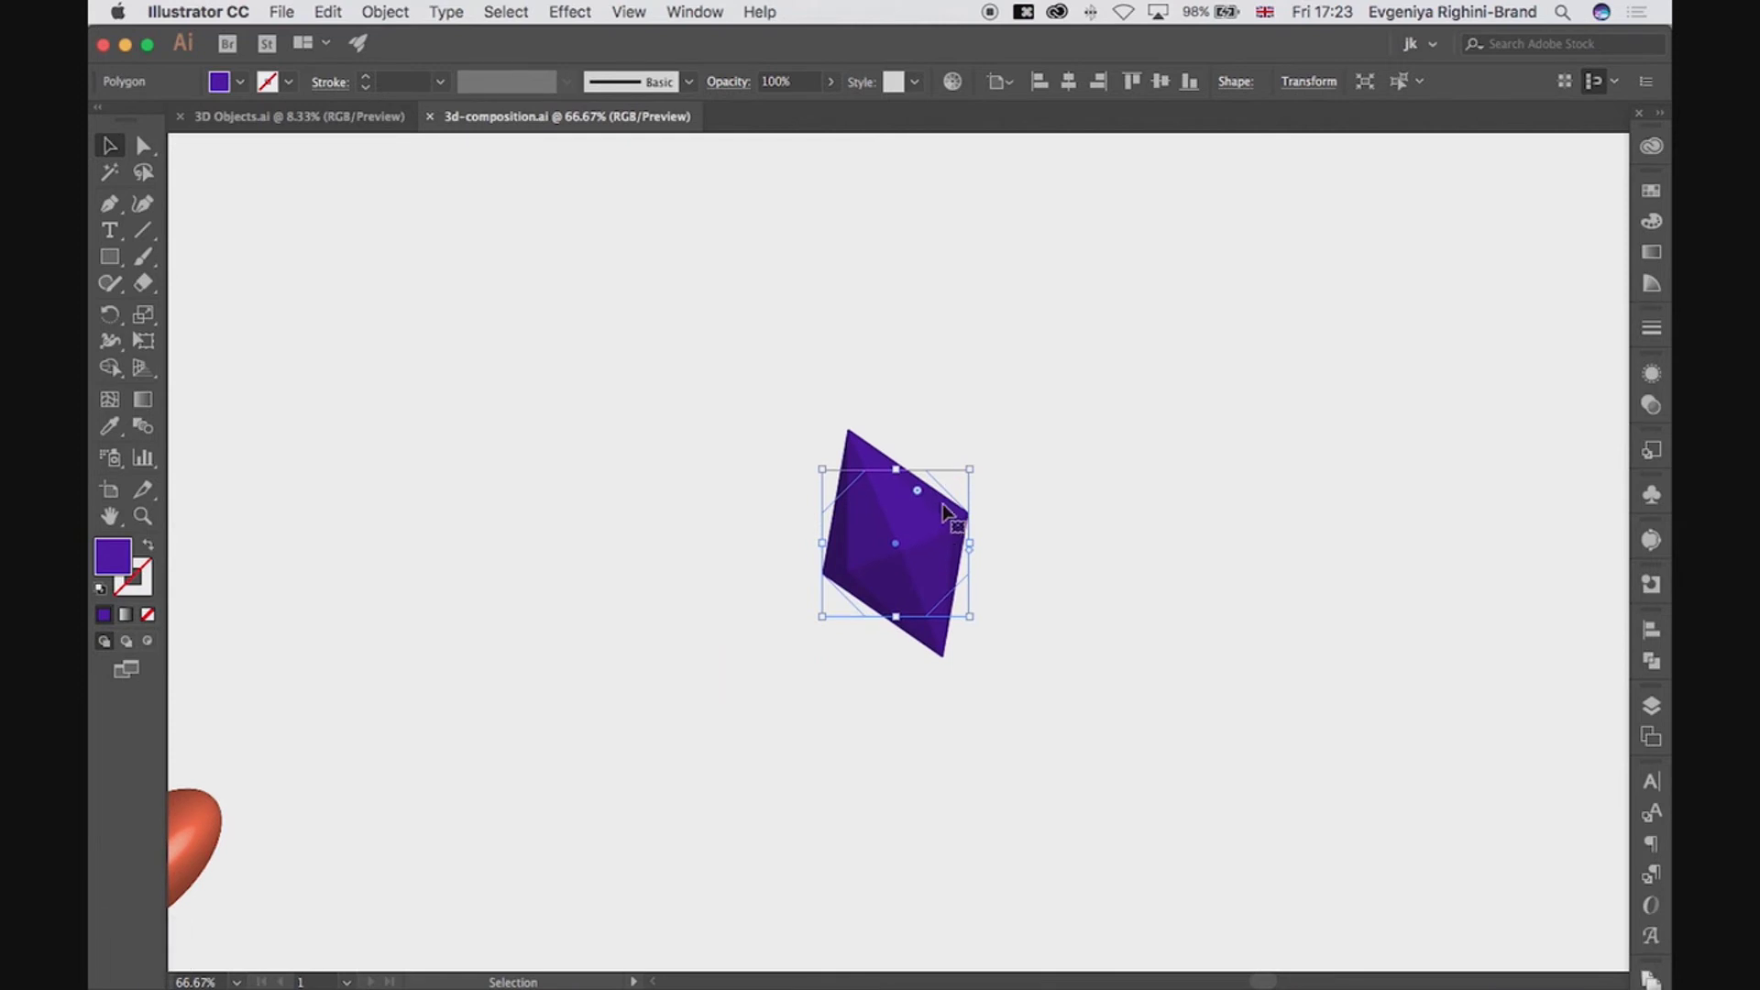
click(1652, 705)
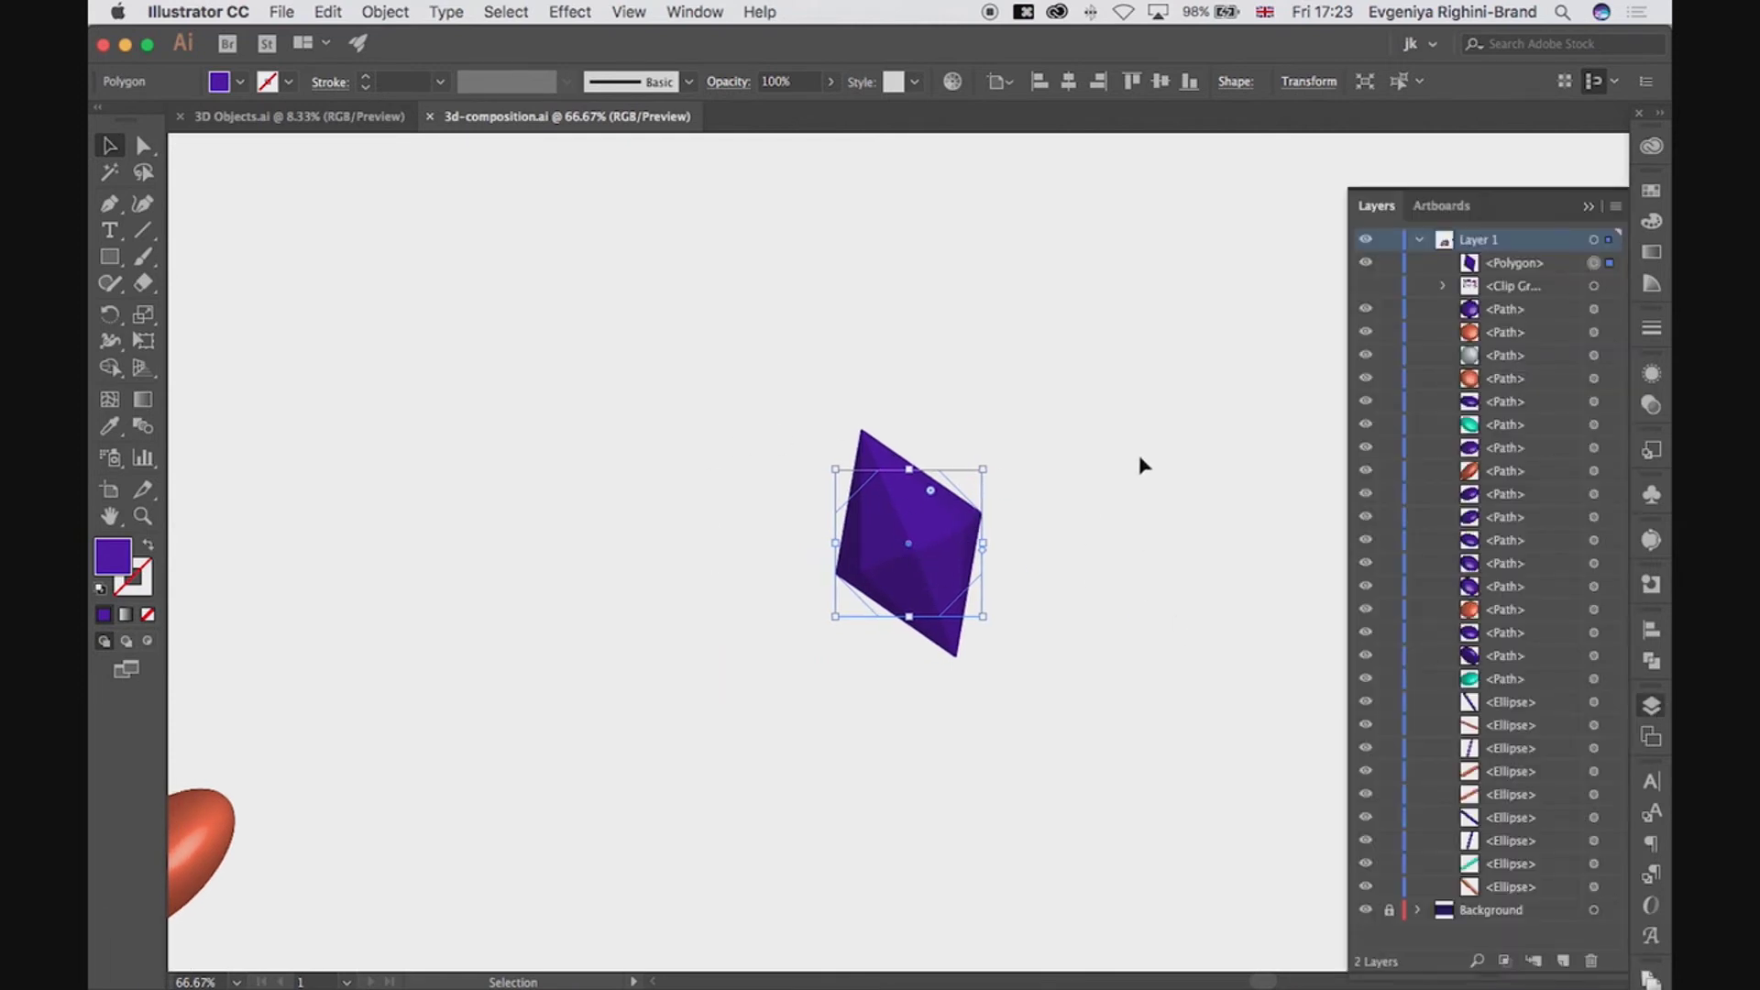
scroll(1144, 465, right, 2)
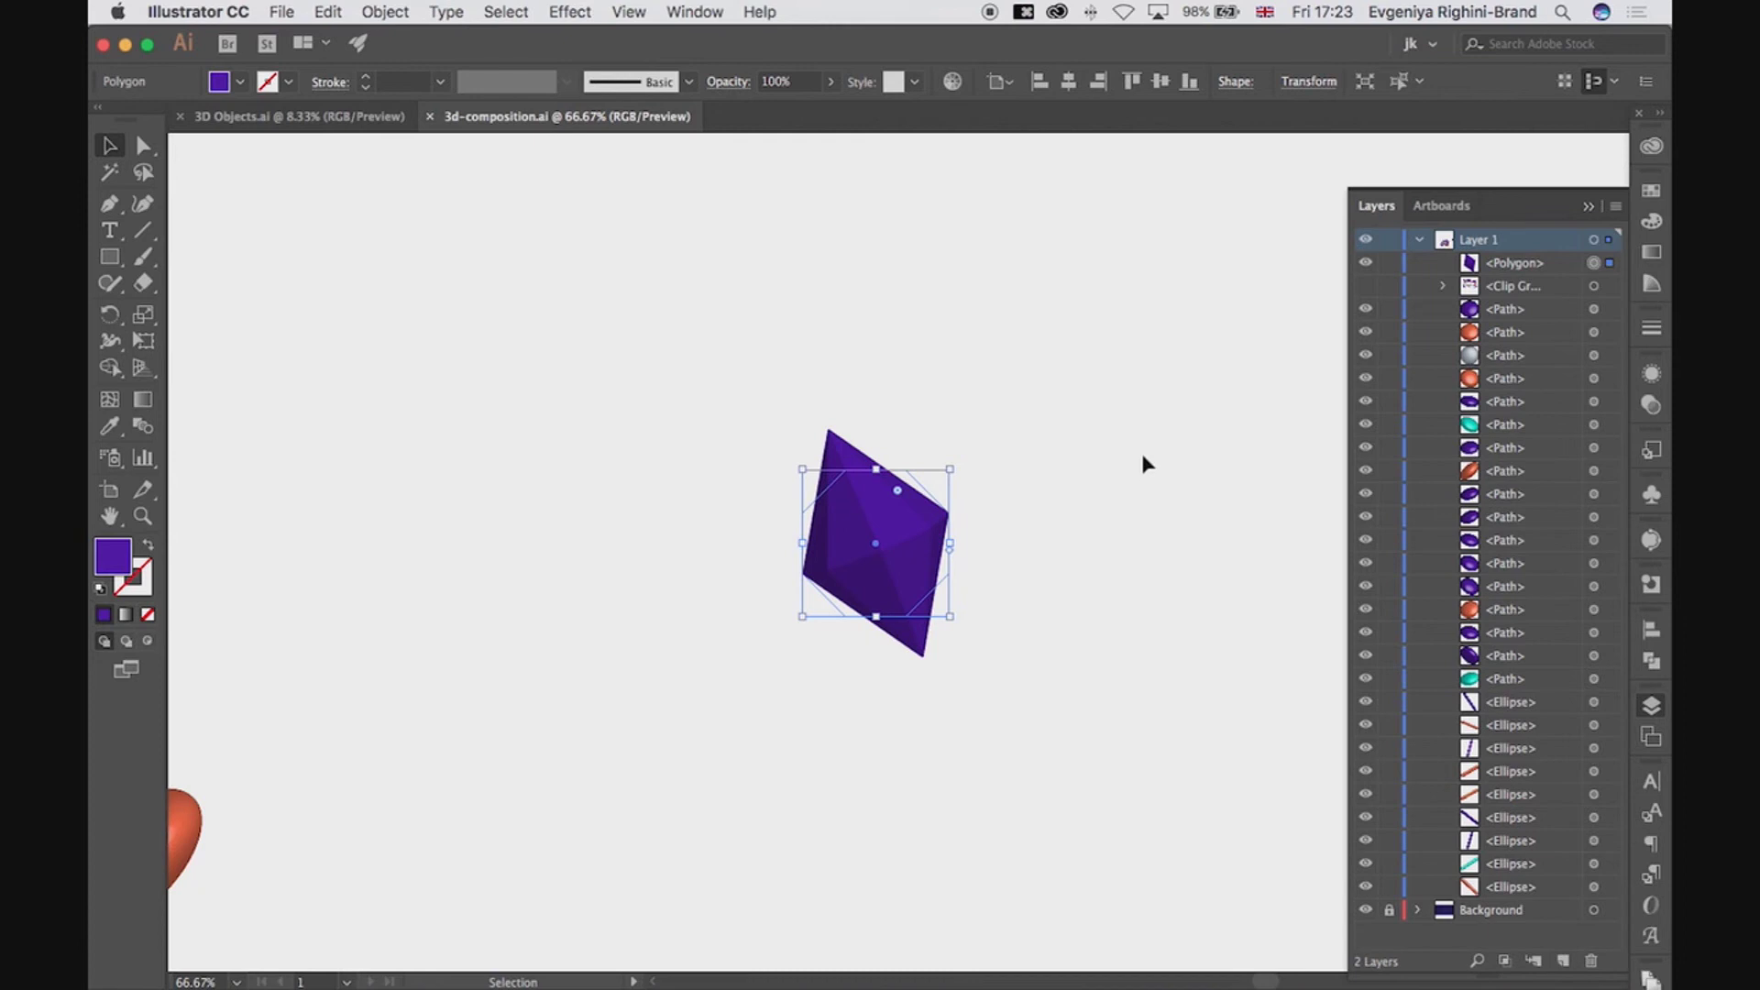
Duplicate the Polygon layer item, then lock and hide the copy
drag(1513, 264, 1563, 961)
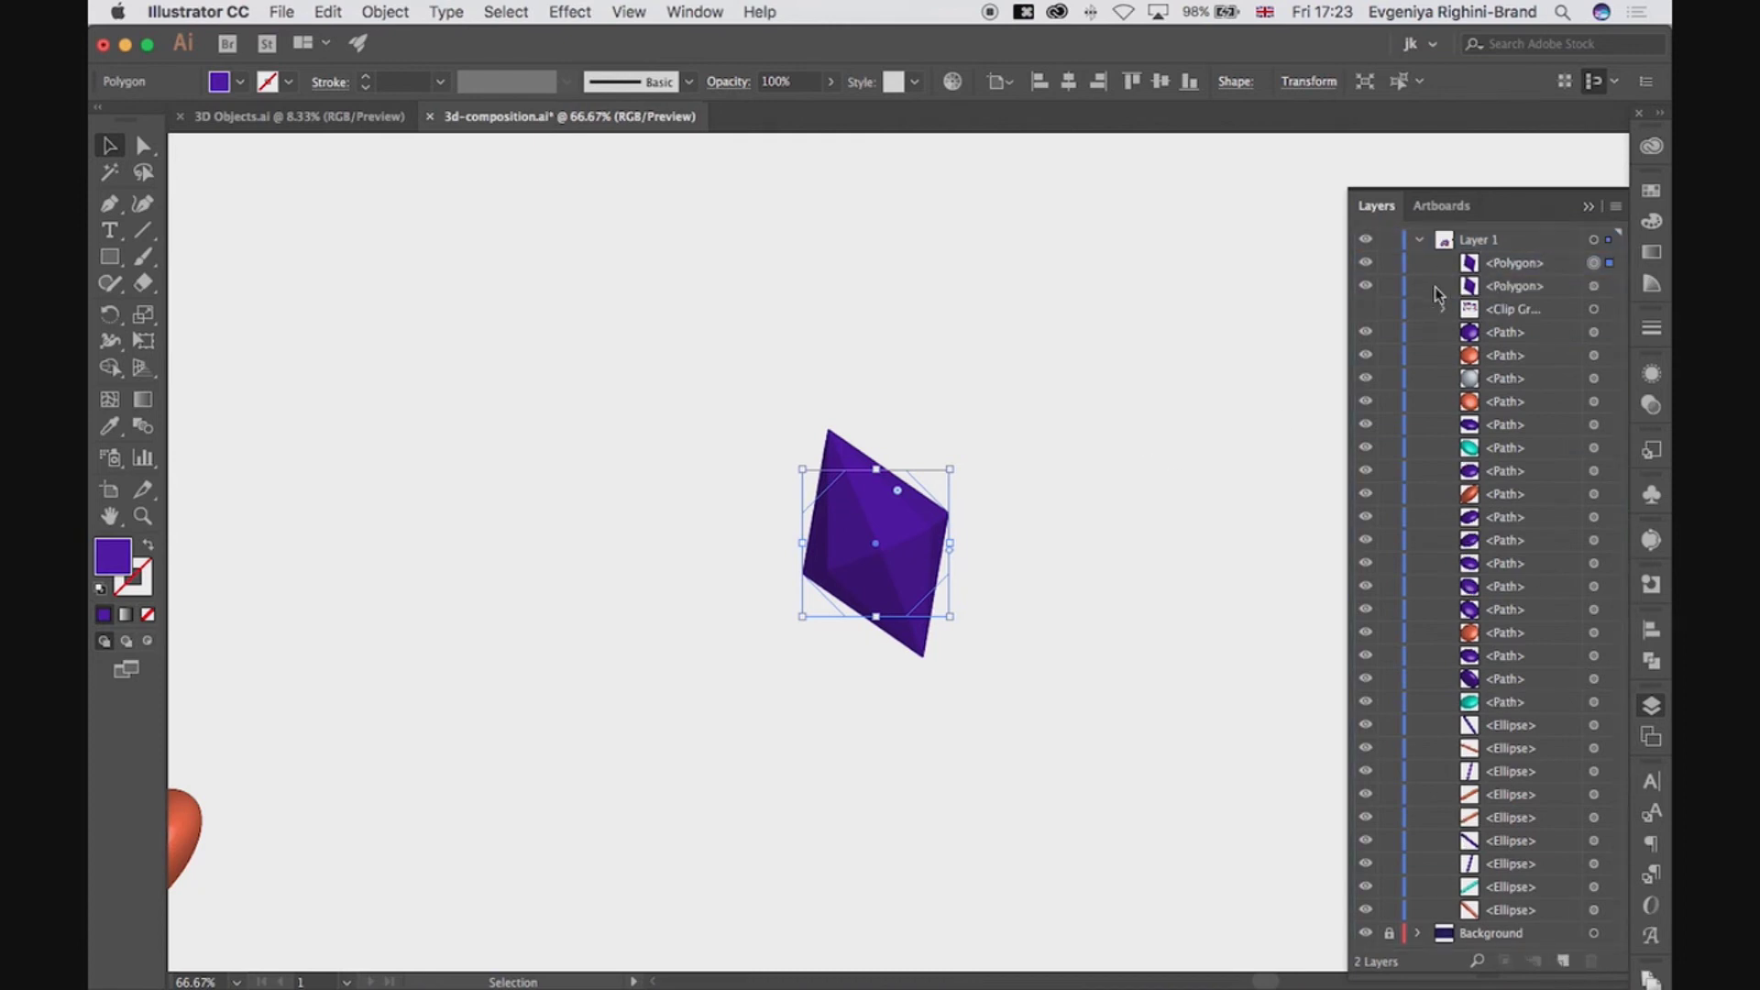
click(1389, 286)
click(1365, 286)
Expand the octahedron's 3D appearance into a group of nine flat face shapes
click(385, 12)
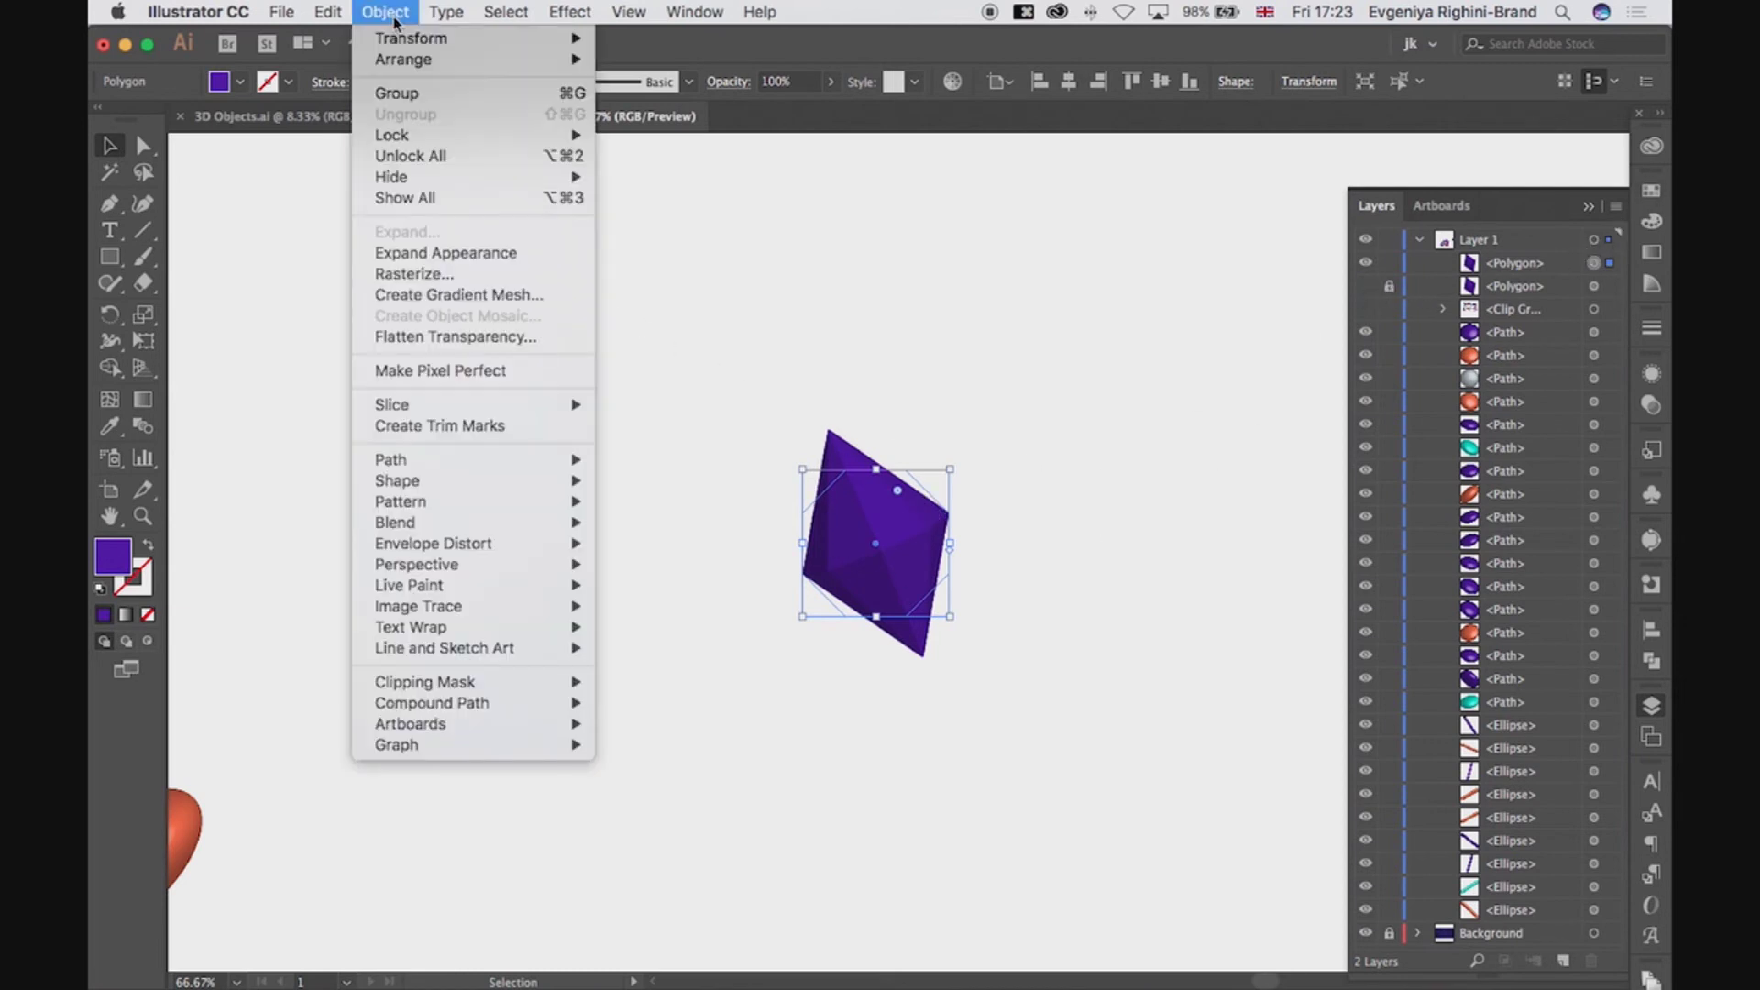
click(528, 254)
click(1442, 263)
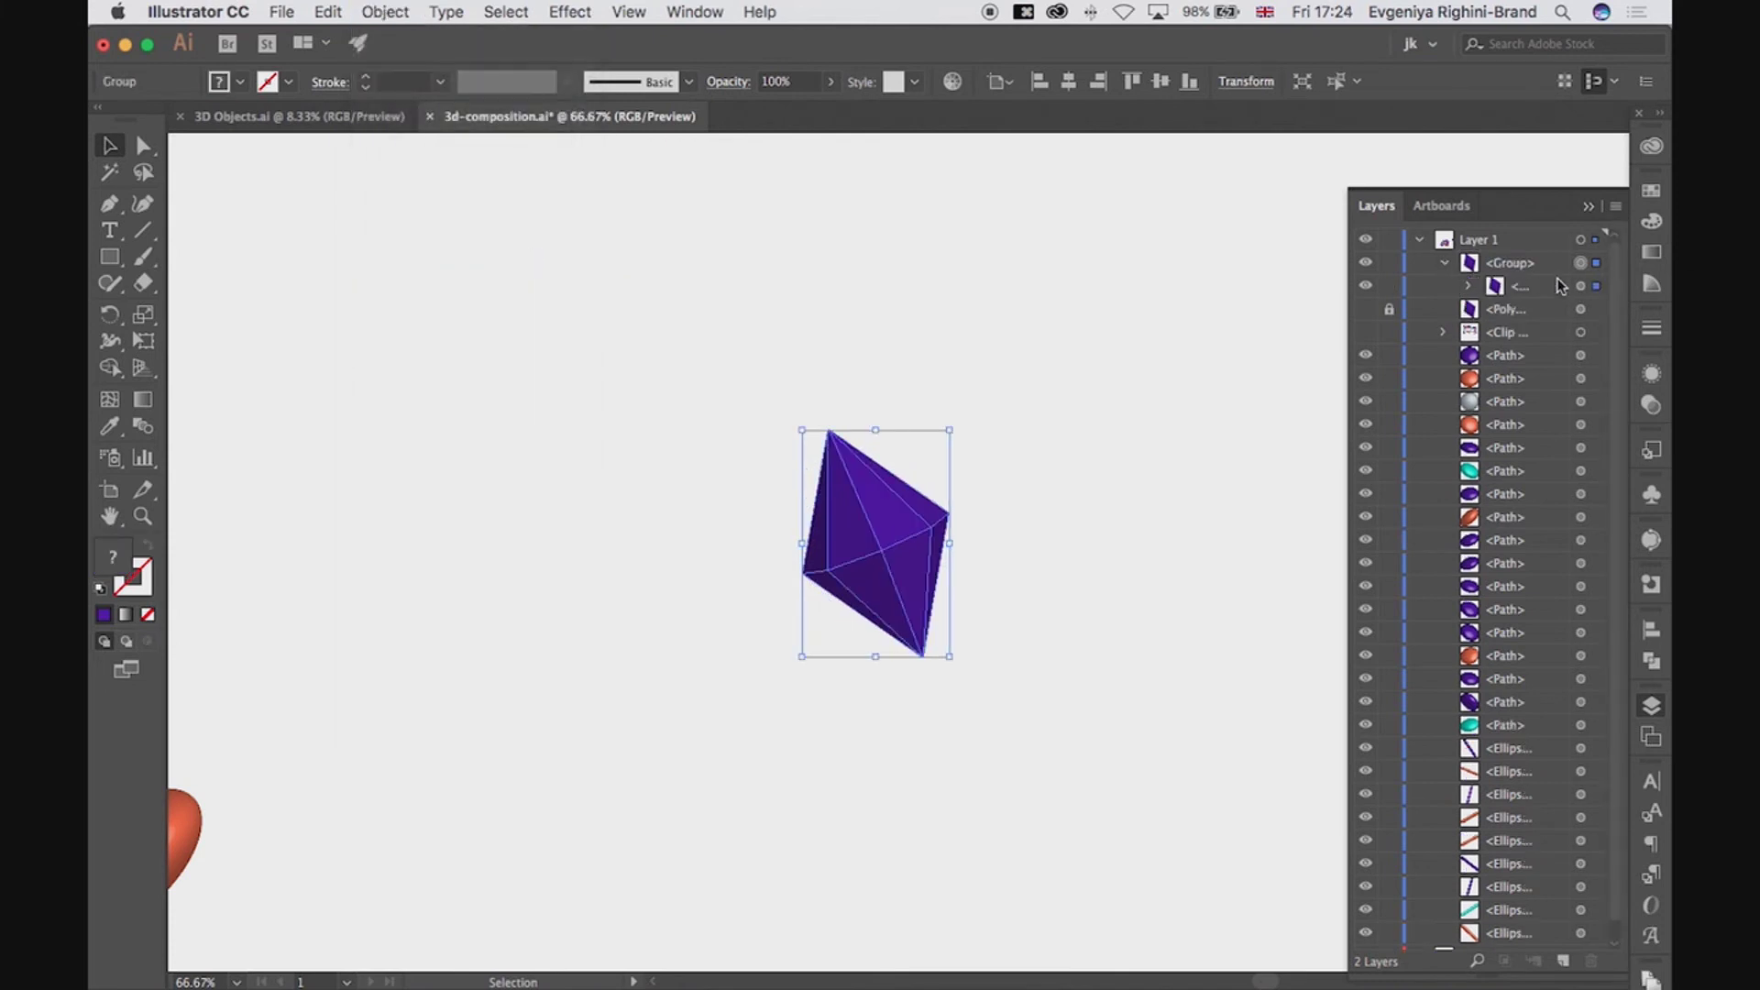
click(1468, 287)
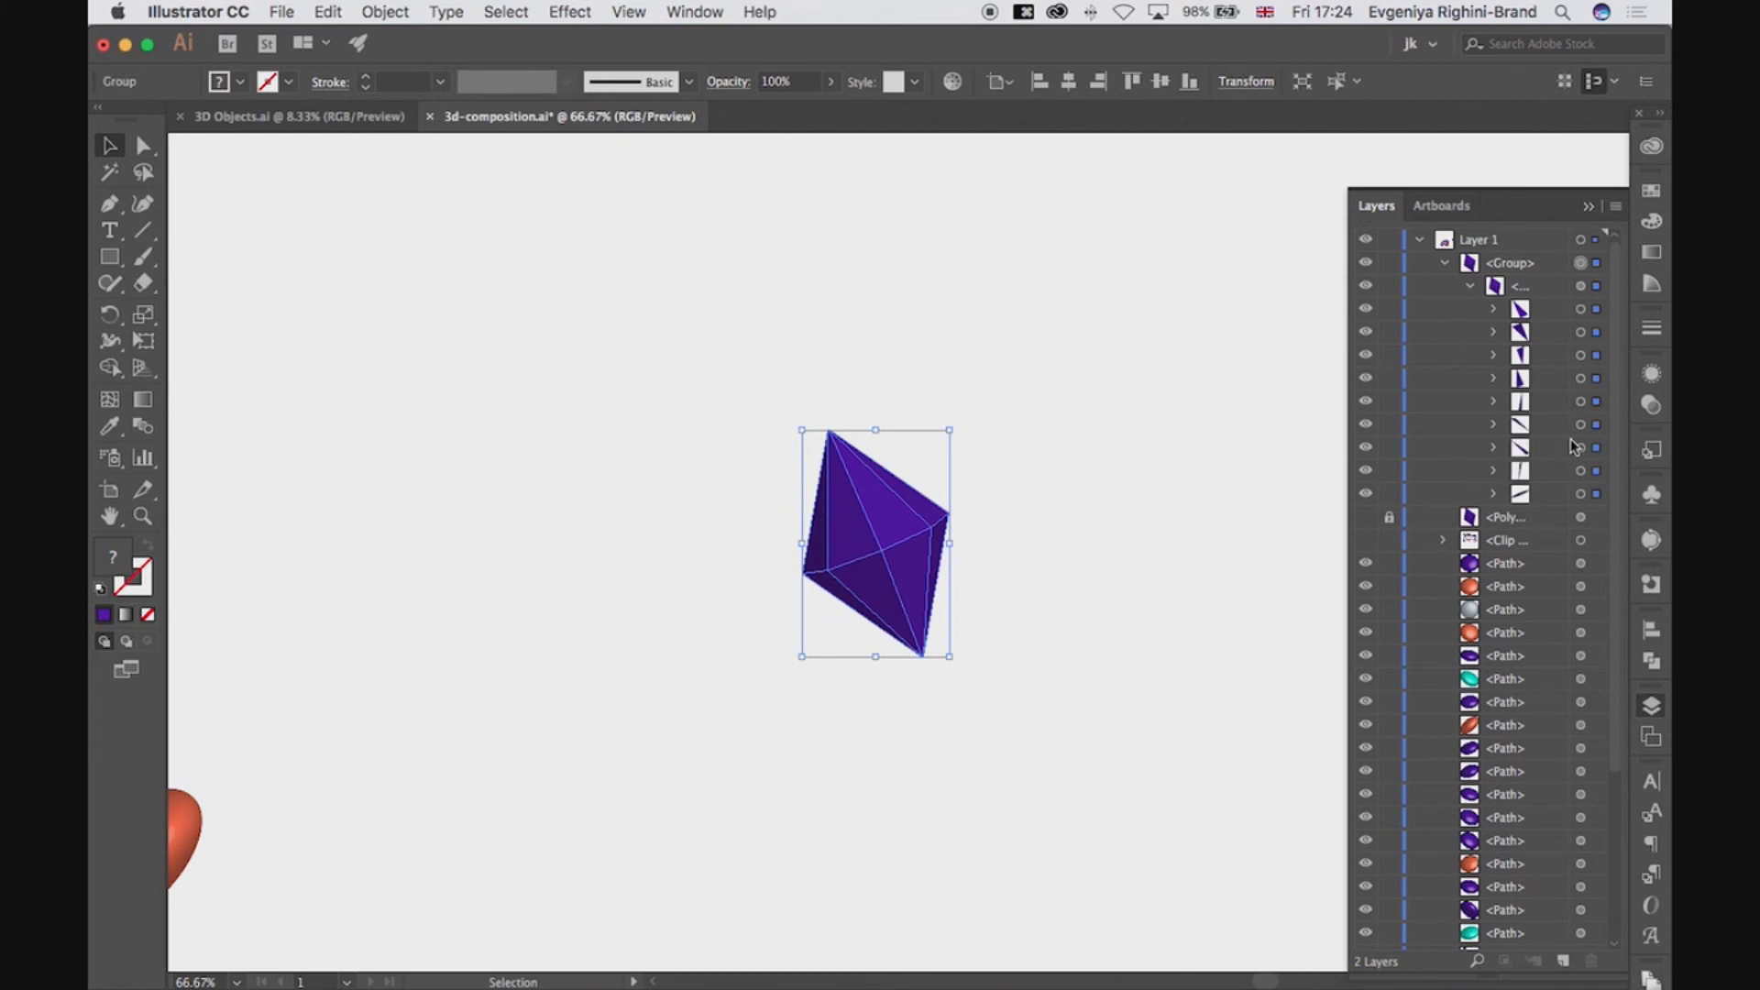
click(1445, 264)
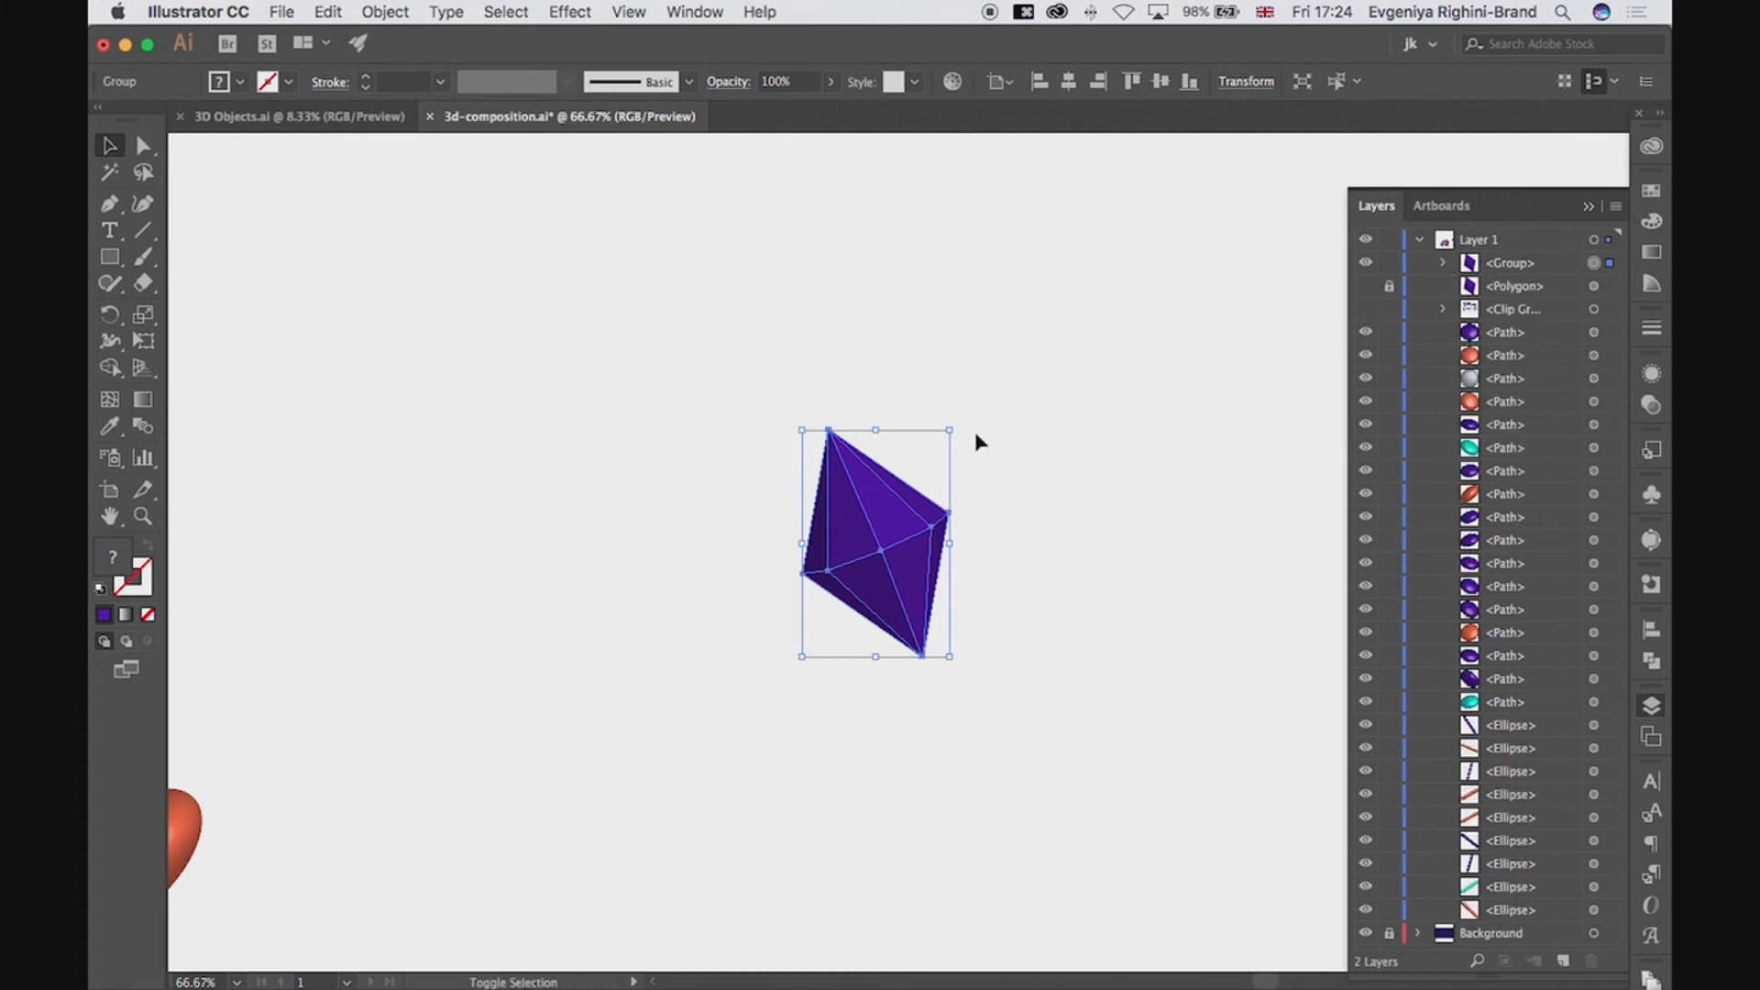